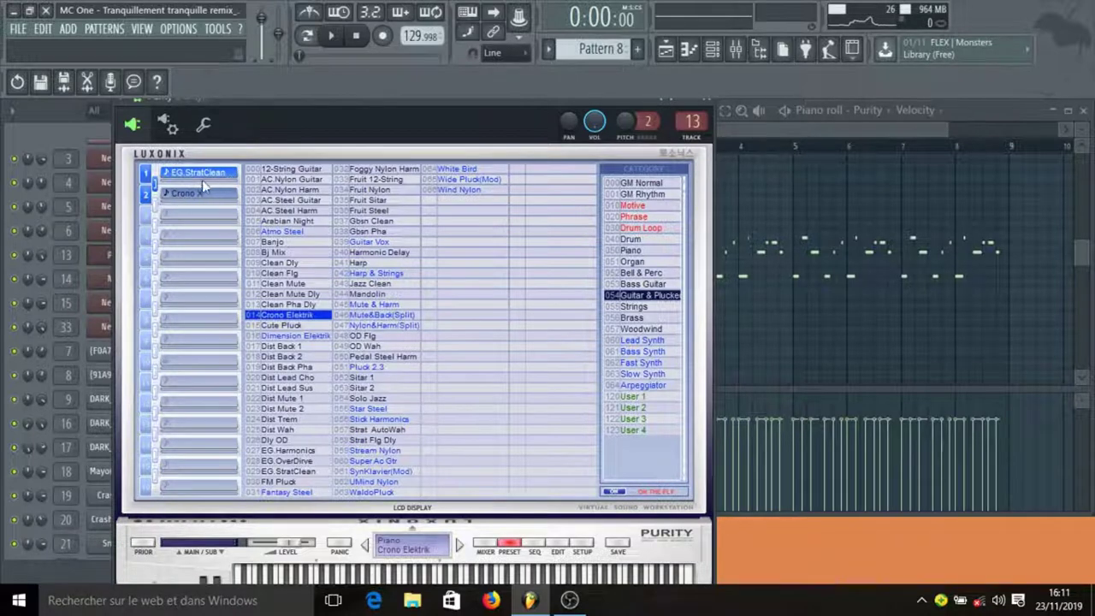
Close the Purity instrument window and audition Pattern 8 on its own in pattern mode
left_click(711, 104)
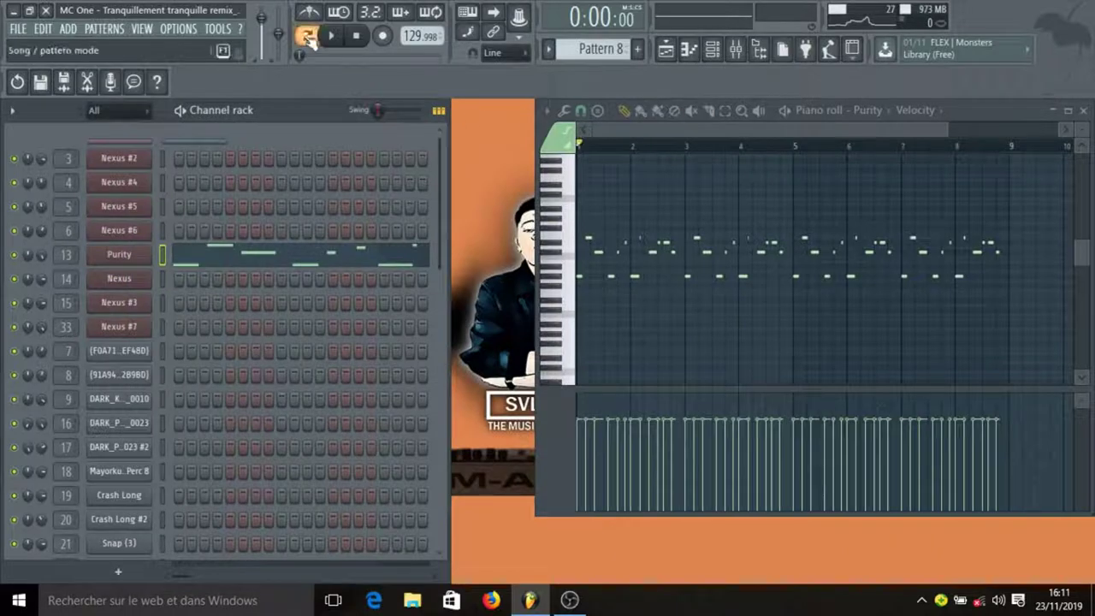
left_click(331, 35)
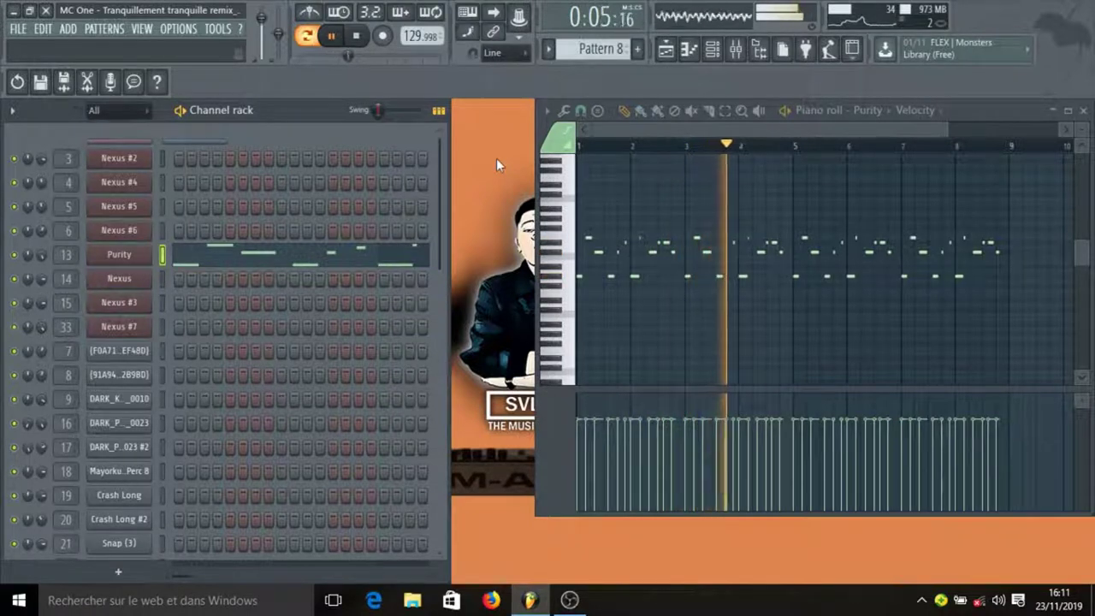
left_click(359, 36)
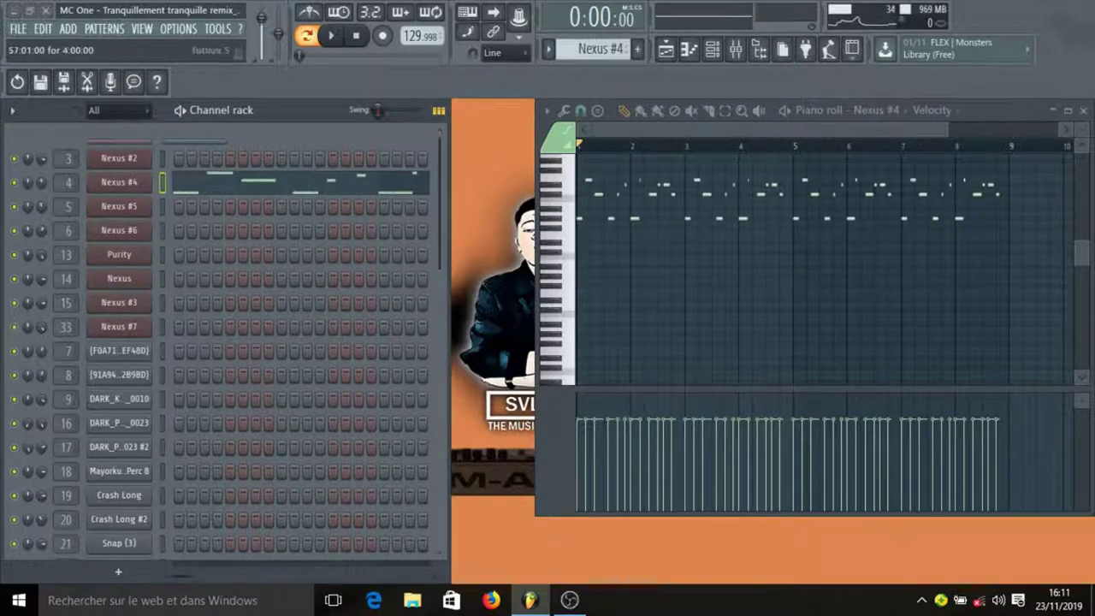
Check the preset loaded in the Nexus #4 instrument, close its window, and audition the Nexus #4 pattern
left_click(144, 189)
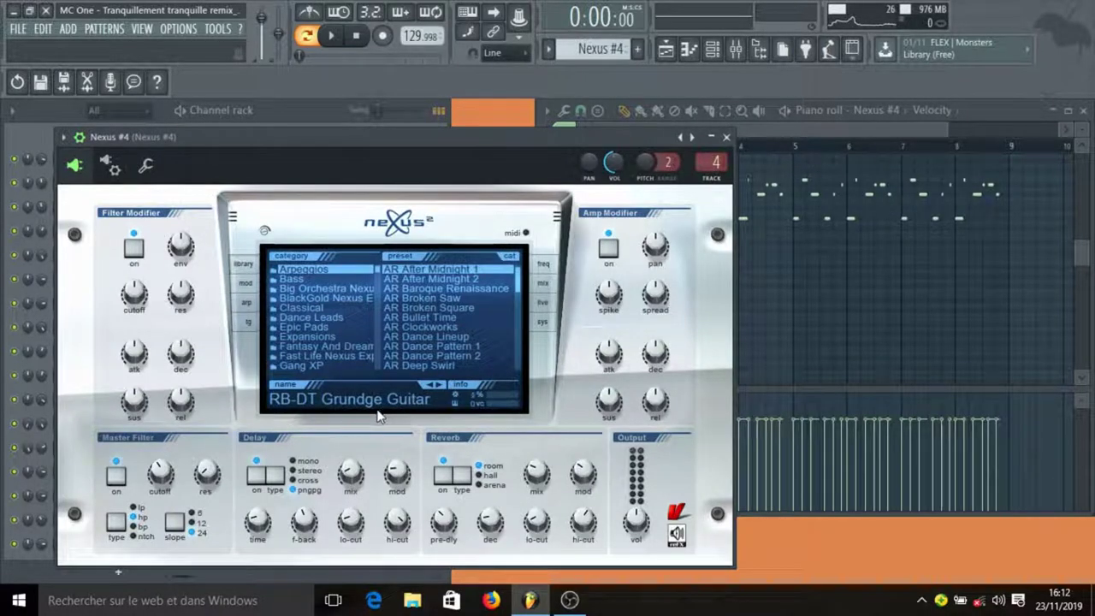
left_click(726, 137)
scroll(744, 241, "up", 1)
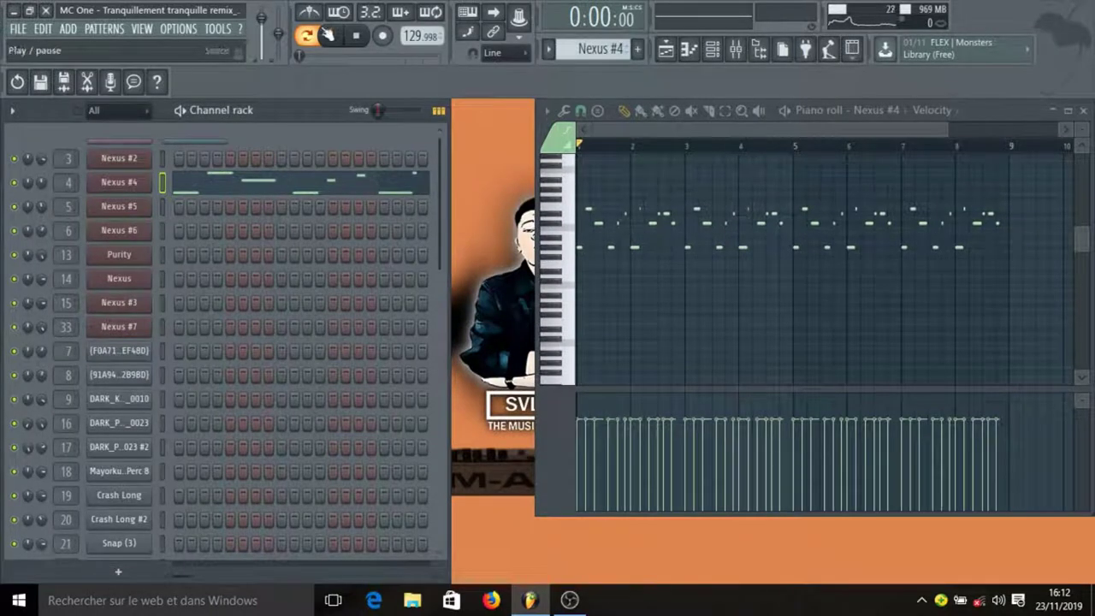
left_click(340, 36)
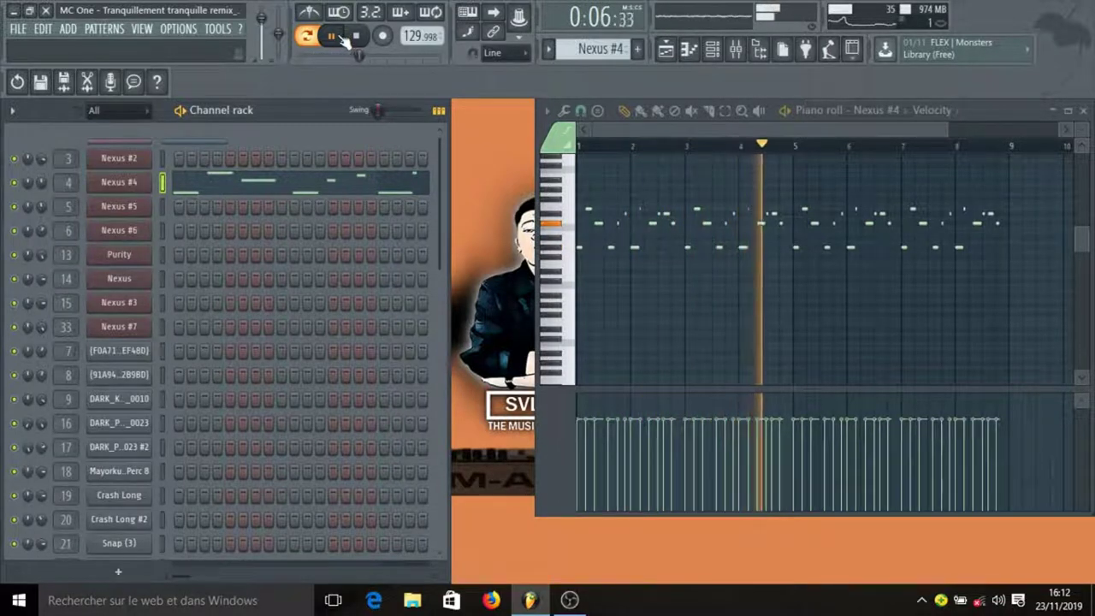
left_click(357, 38)
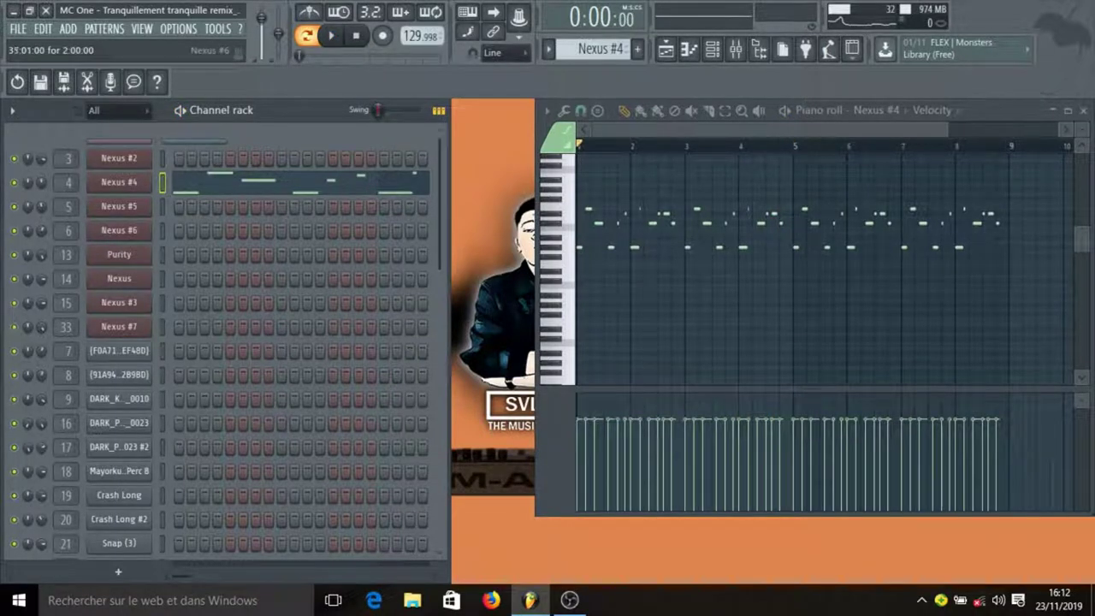
Switch to the Nexus #5 pattern, check the preset loaded in its instrument, and audition the melody
key("KP_Add")
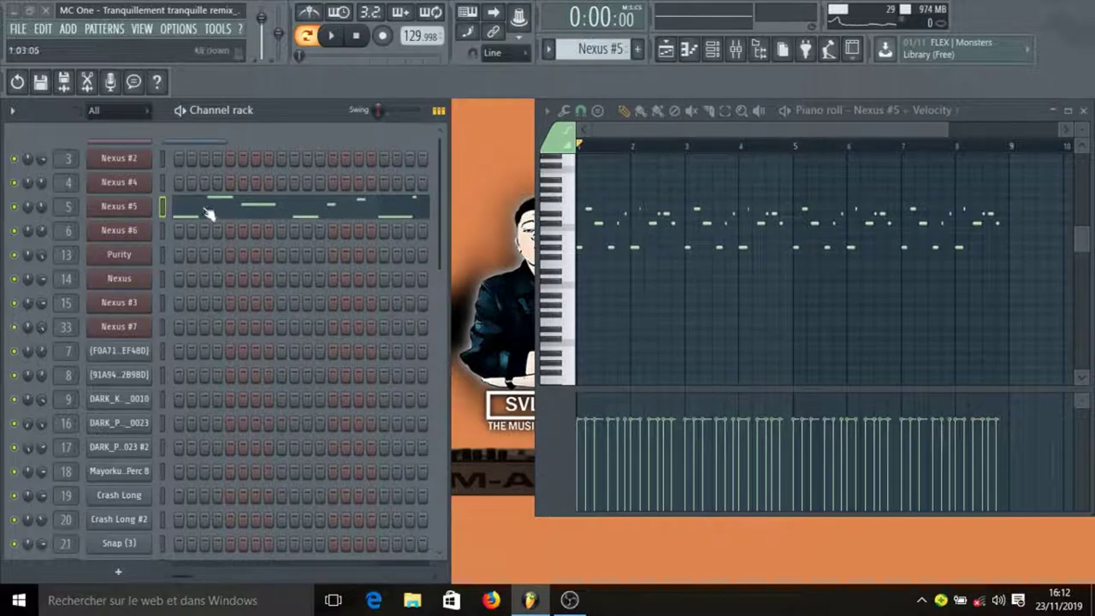
left_click(155, 206)
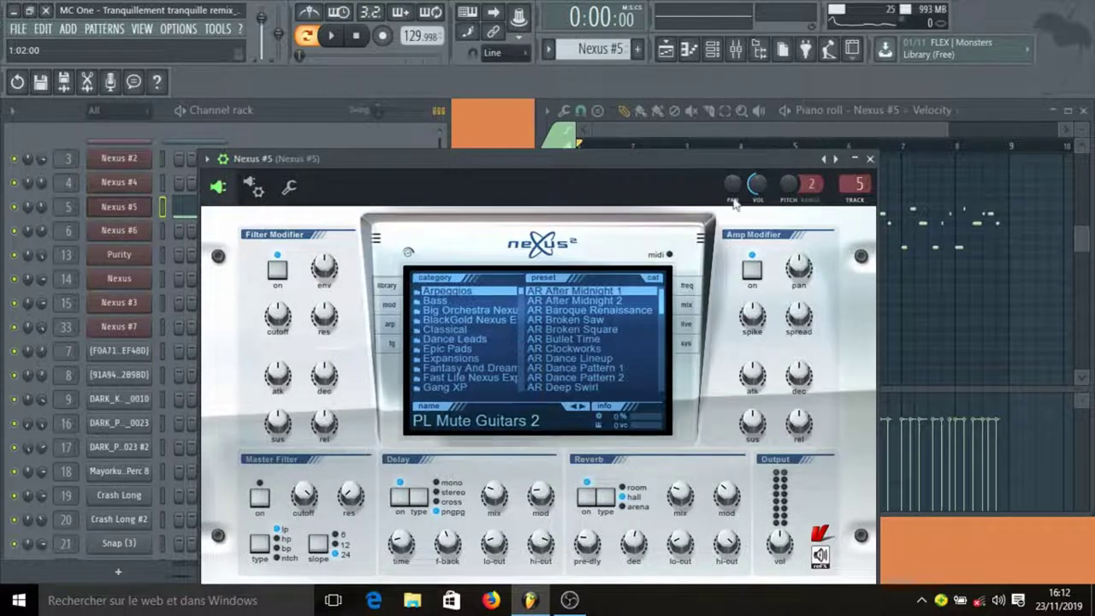
left_click(870, 160)
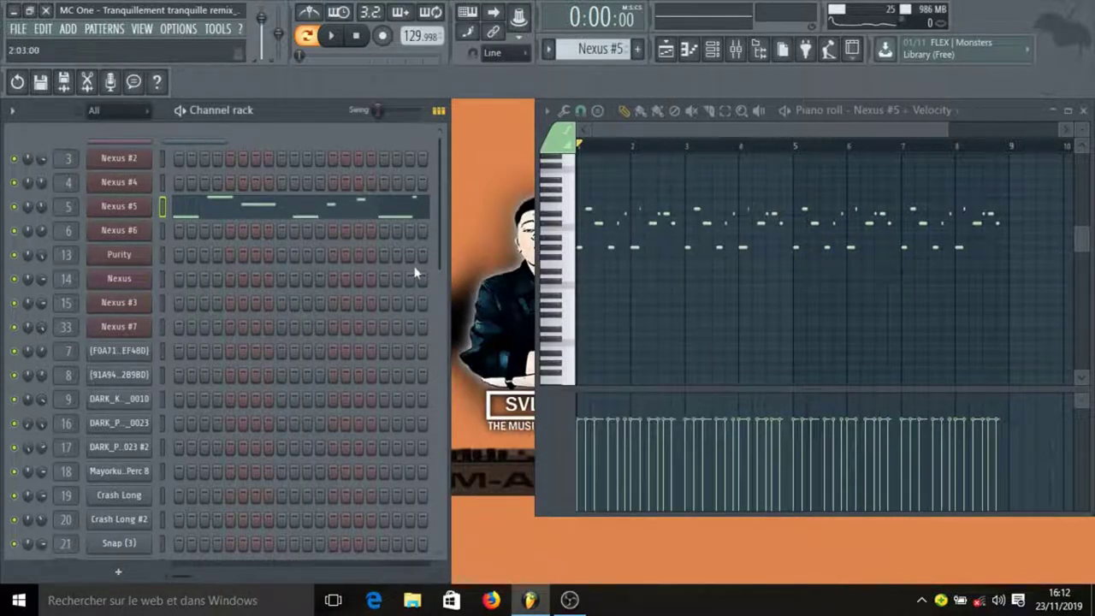
left_click(335, 36)
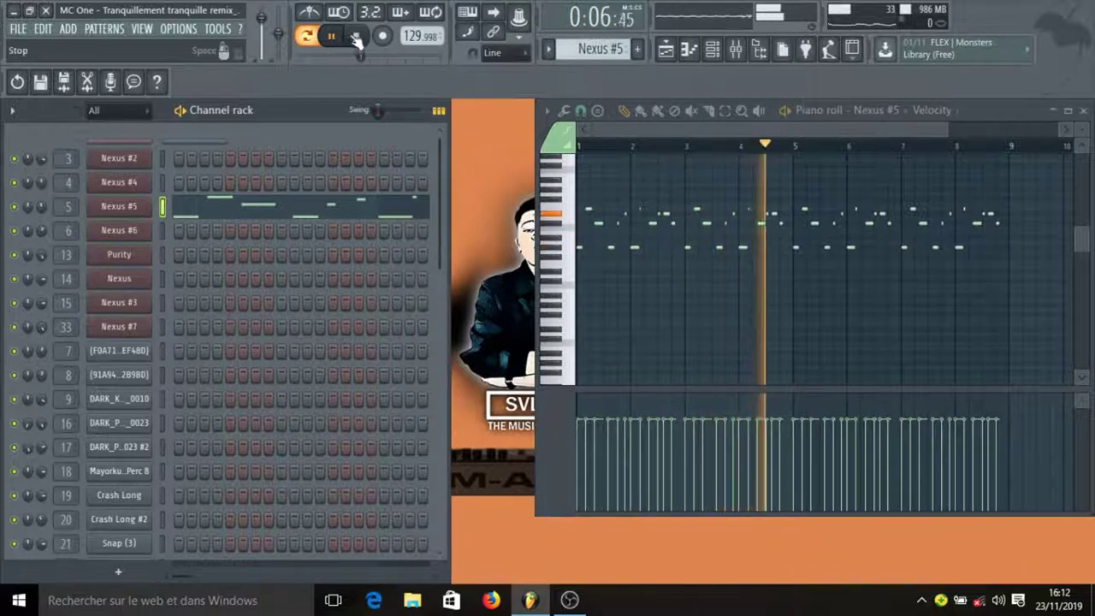
left_click(360, 37)
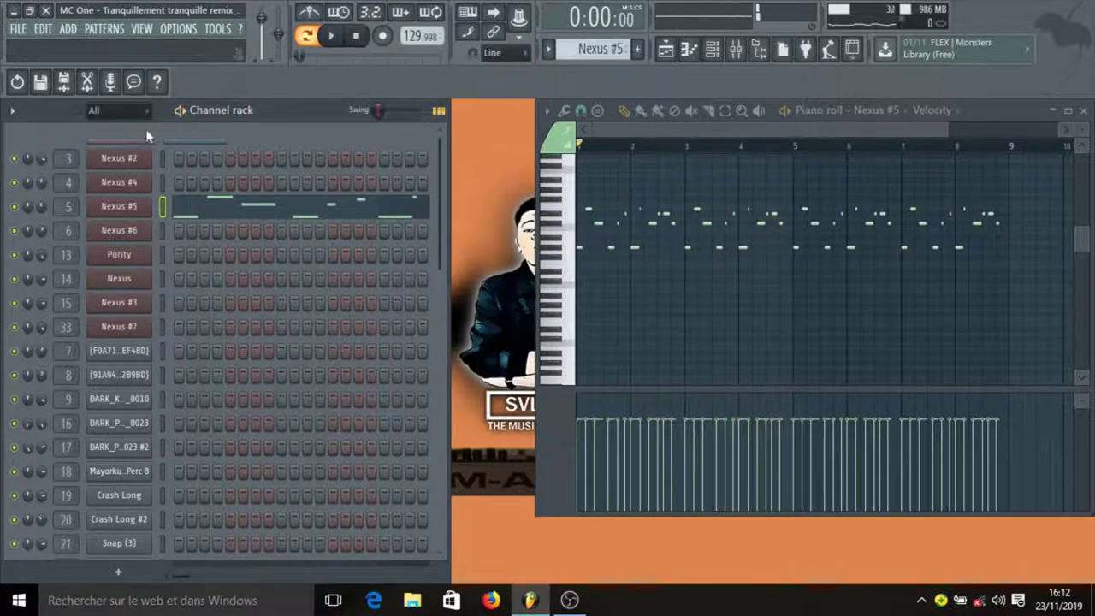
Check the preset loaded in the Nexus #6 instrument, close its window, and audition the Nexus #6 pattern
left_click(119, 230)
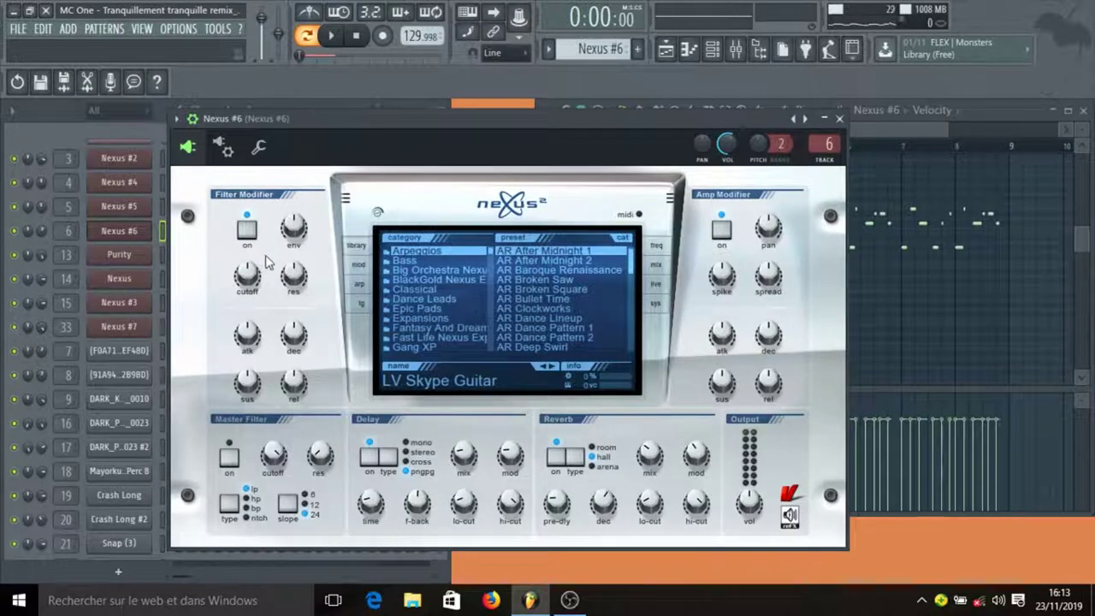
left_click(840, 119)
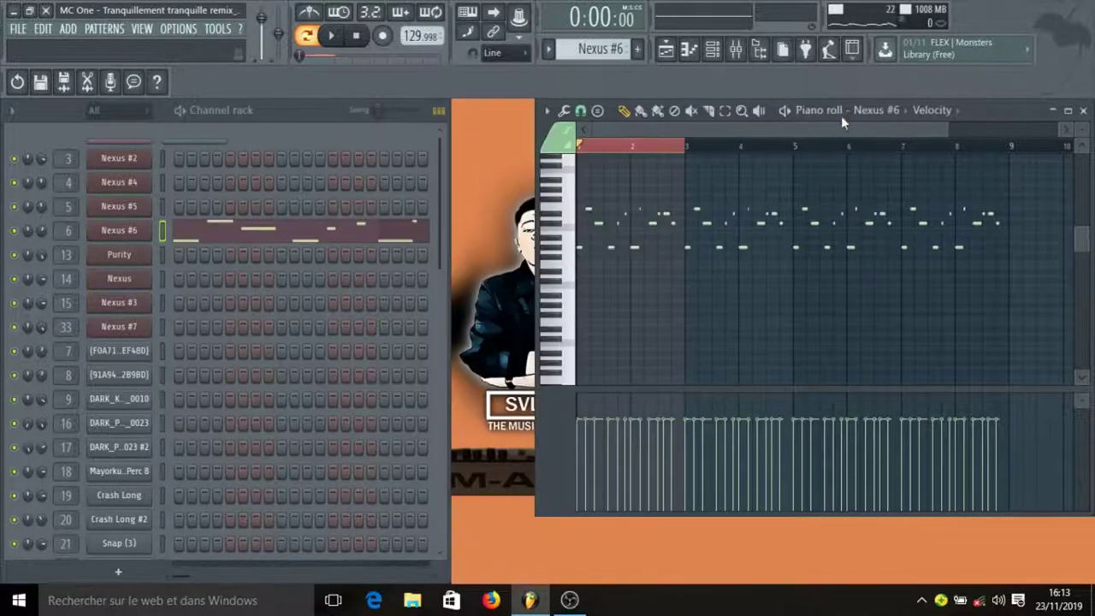
left_click(335, 36)
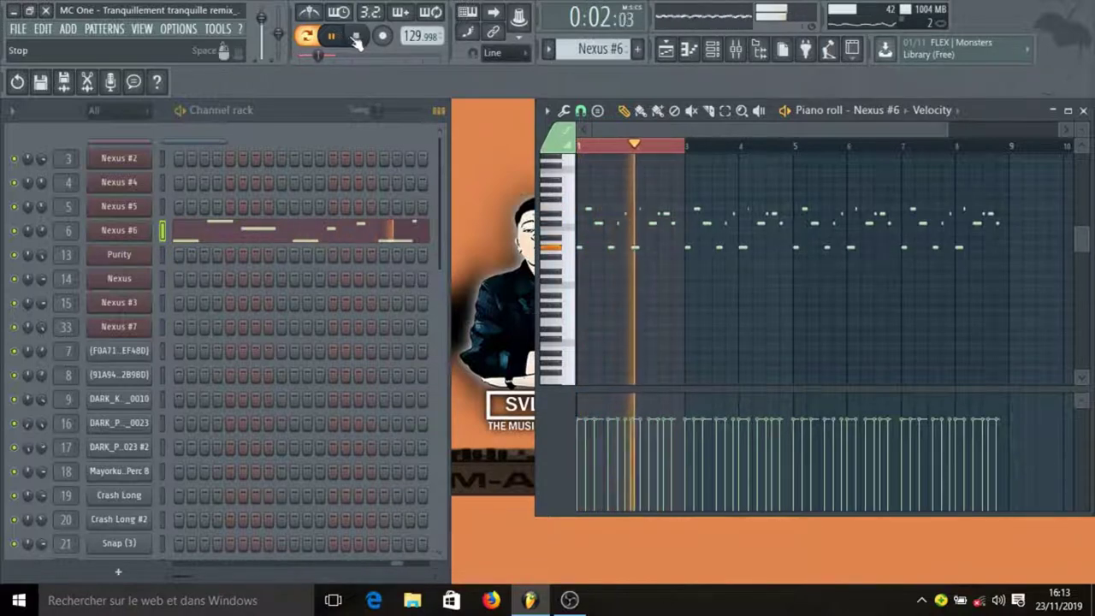
left_click(358, 41)
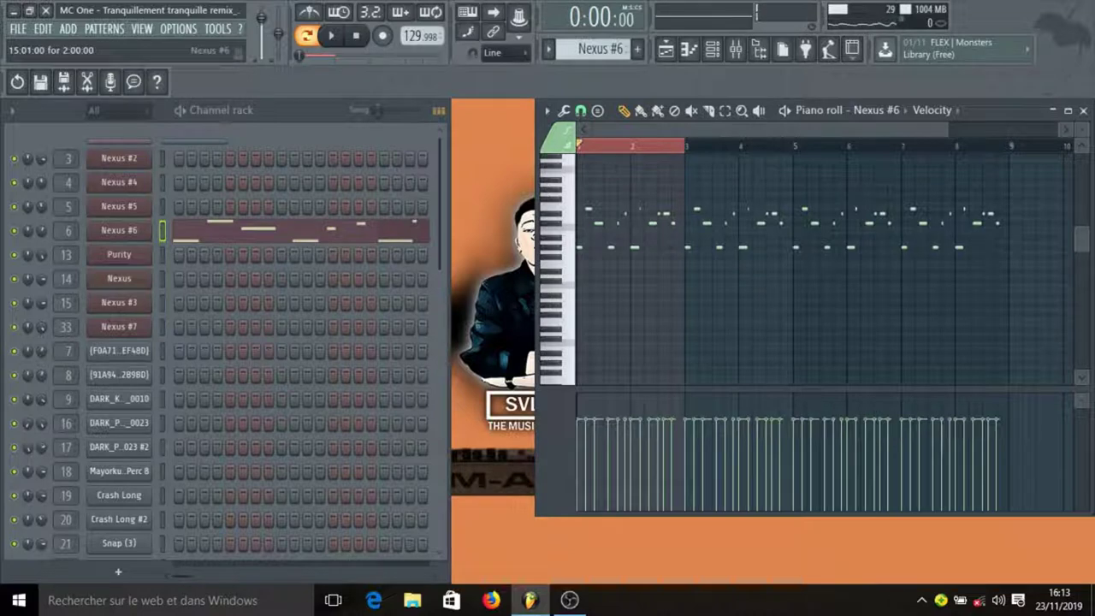
Examine the miscellaneous settings and root note of the sampler channel on mixer track 8, and audition its pattern
left_click(124, 376)
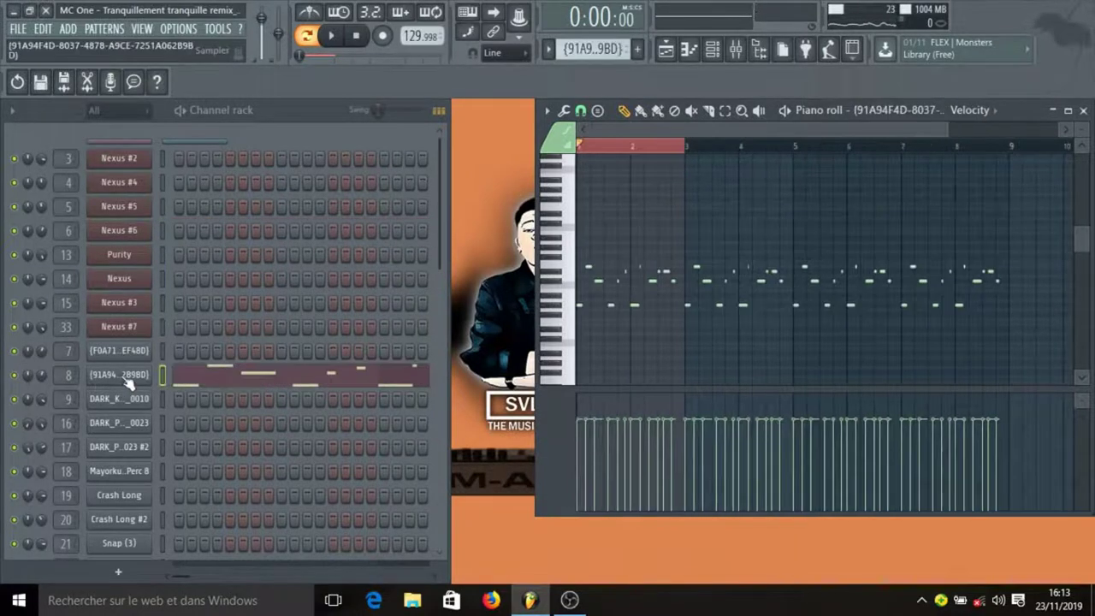
left_click(127, 385)
left_click(184, 298)
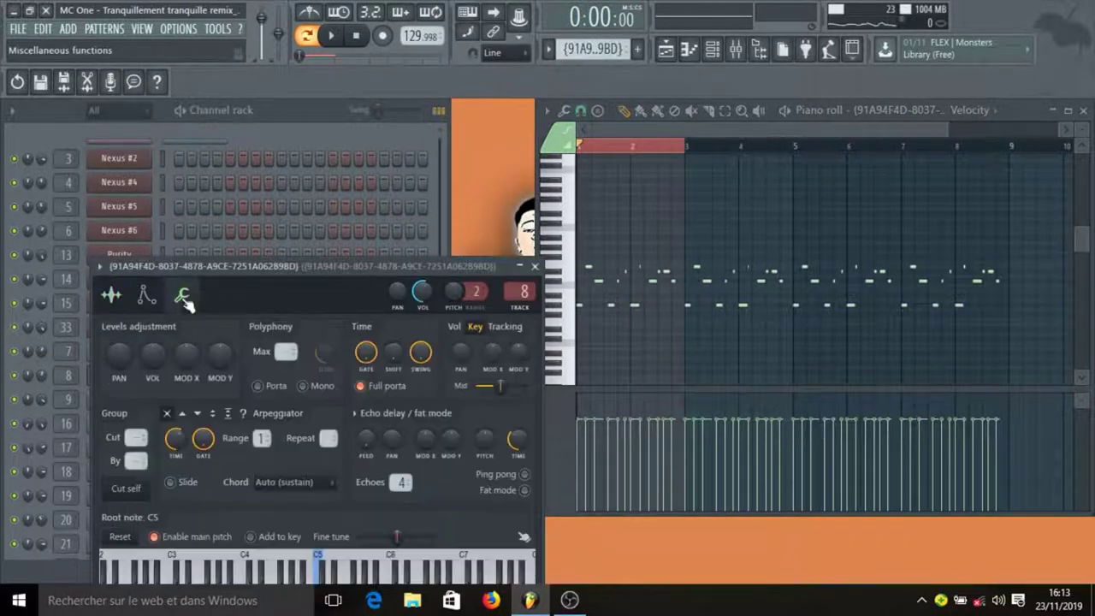
left_click_drag(251, 270, 256, 113)
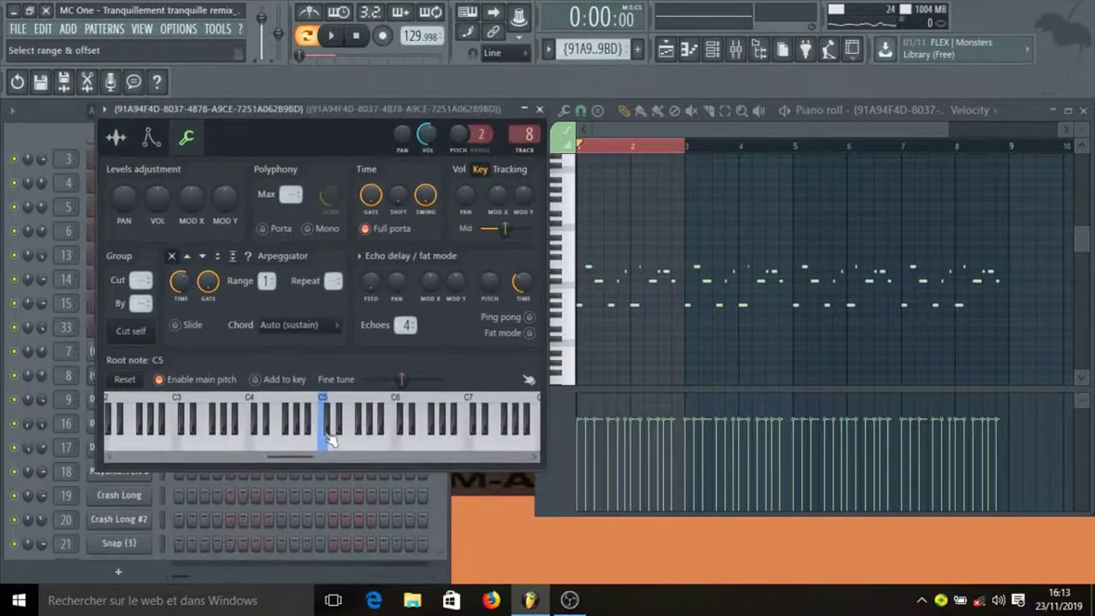
left_click(539, 110)
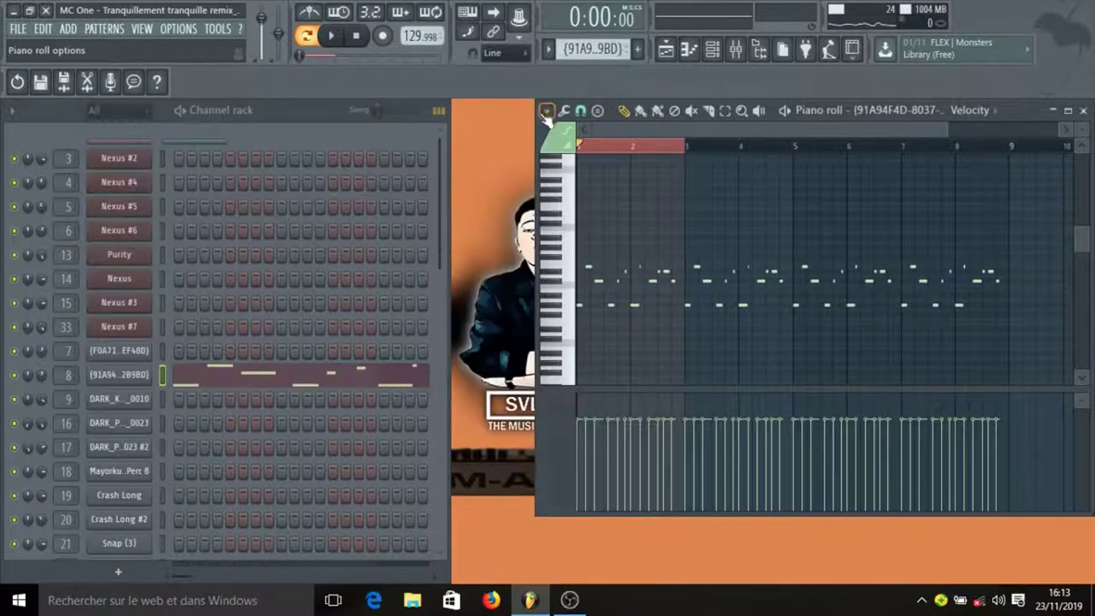
left_click(335, 39)
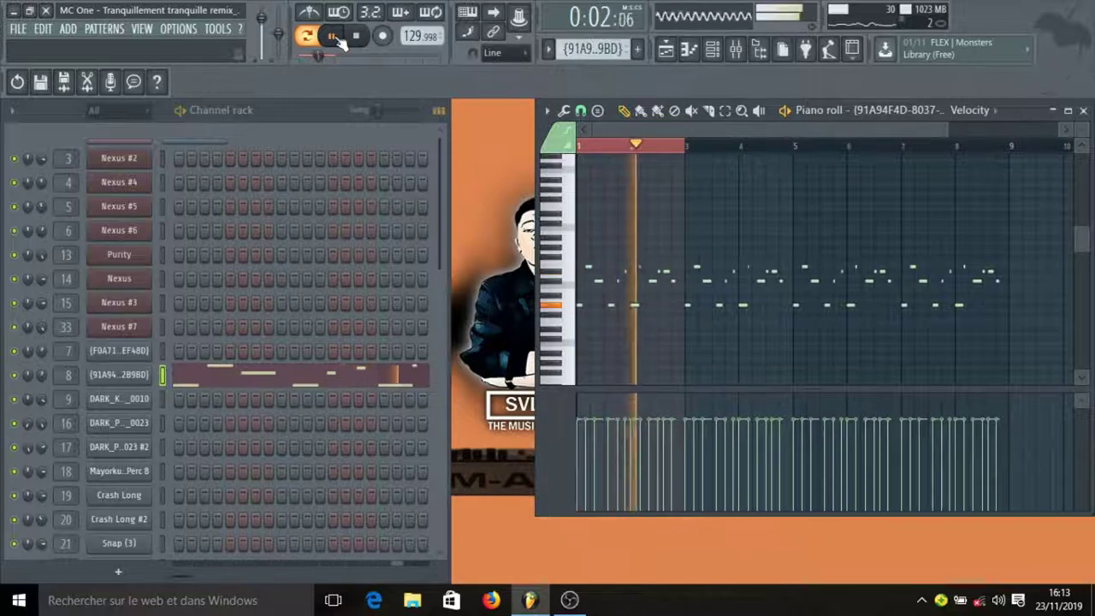
left_click(354, 38)
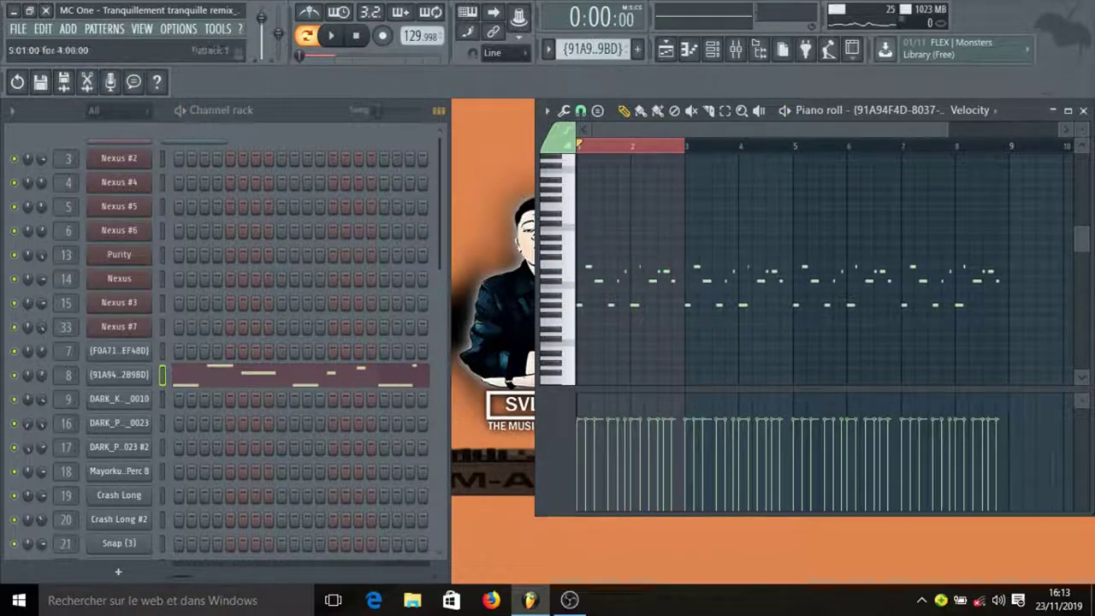
Switch to Pattern 9, check the preset of its Nexus instrument, clear the time selection in the piano roll, and audition the chords
key("KP_Add")
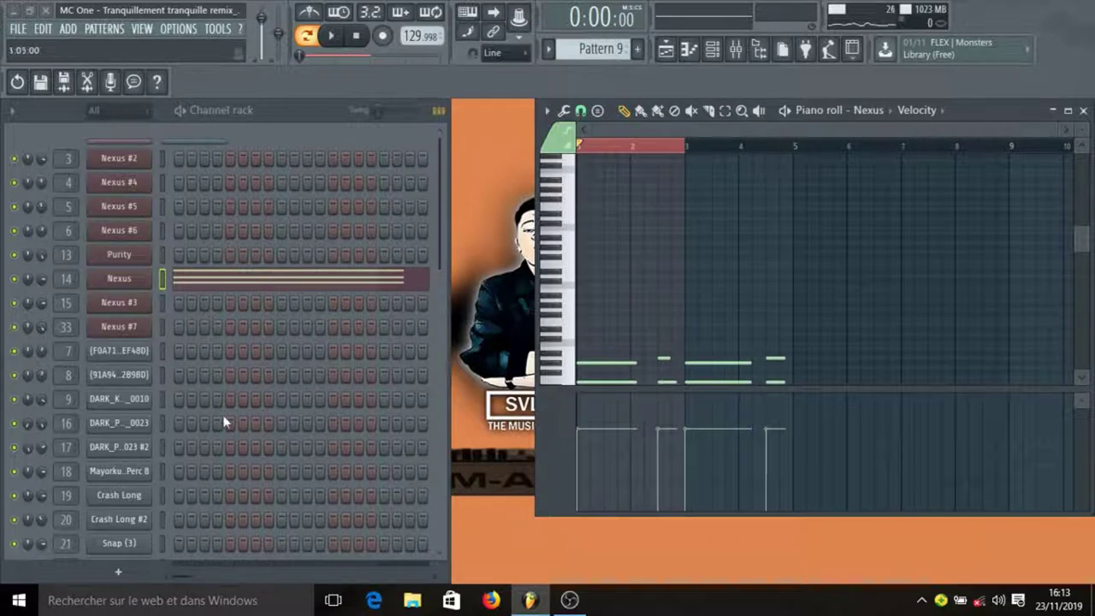
left_click(128, 279)
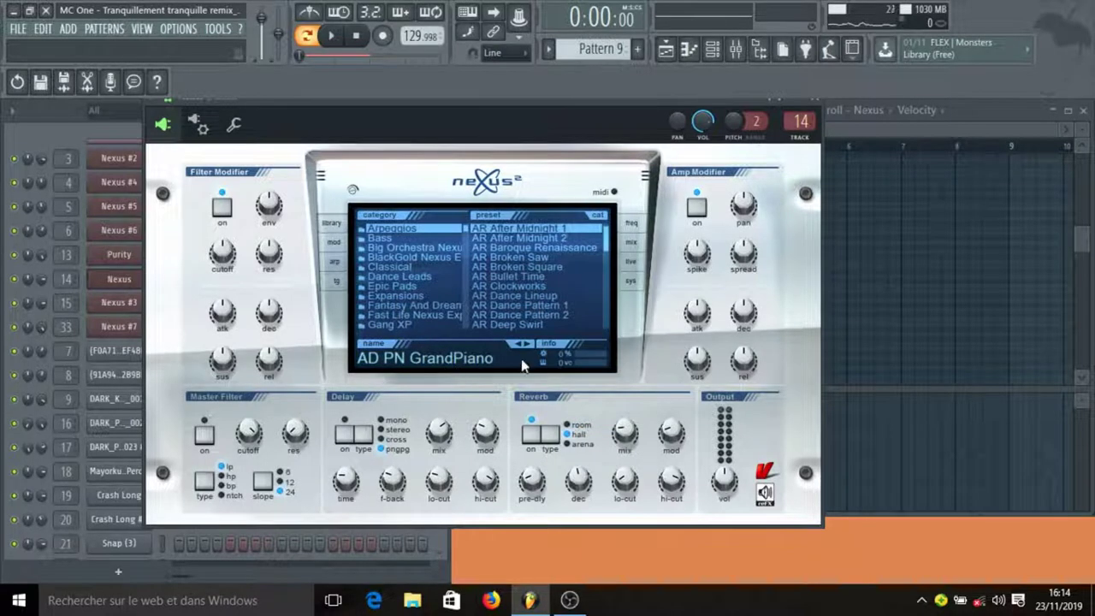
left_click(819, 106)
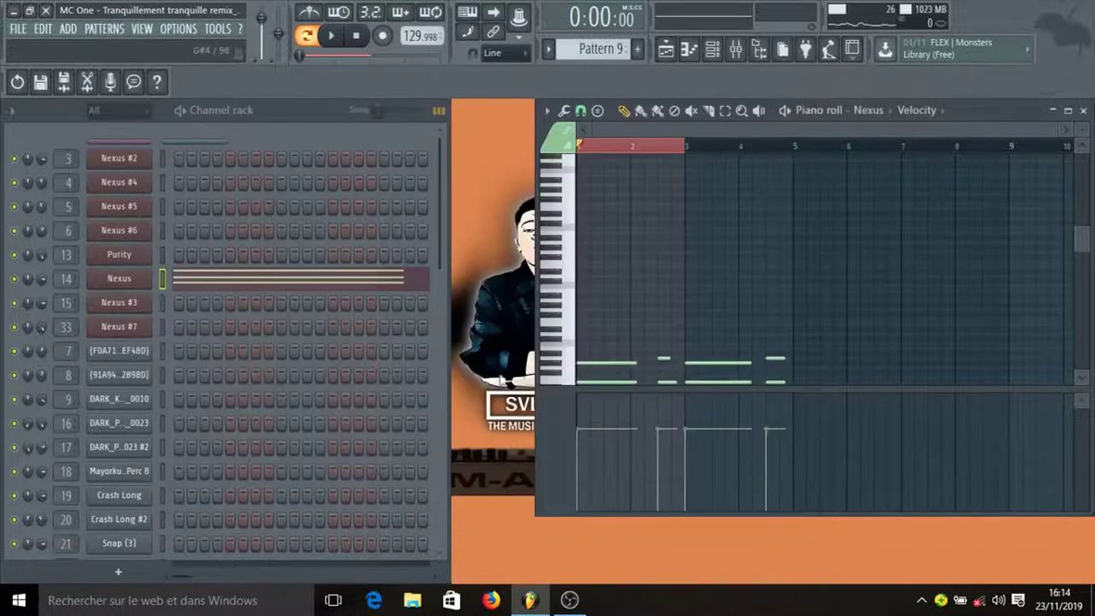
left_click_drag(1054, 131, 1005, 141)
key("ctrl+d")
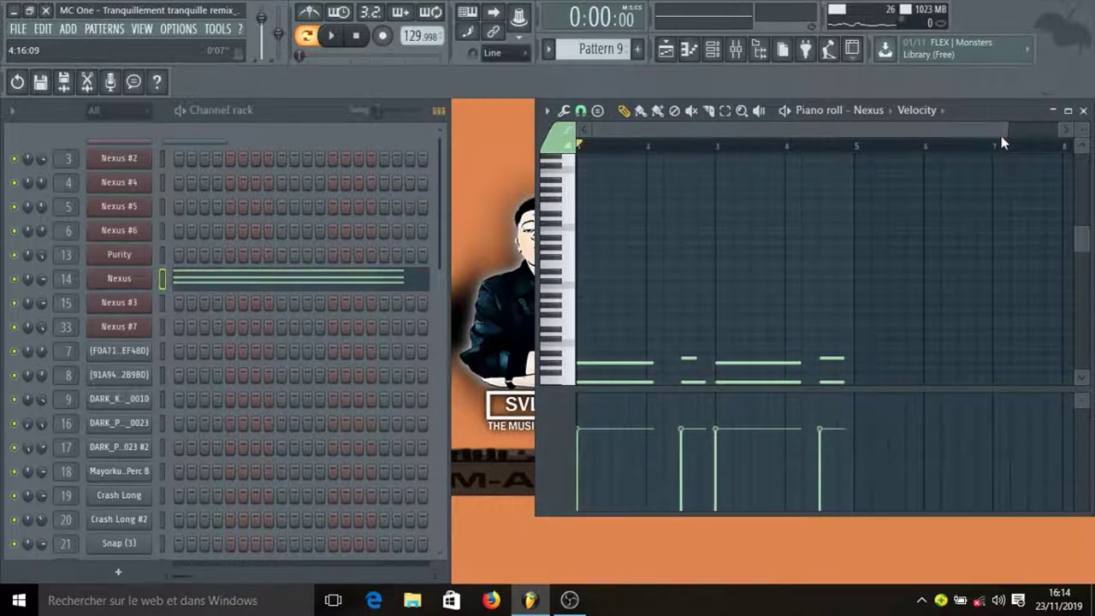
scroll(970, 225, "down", 4)
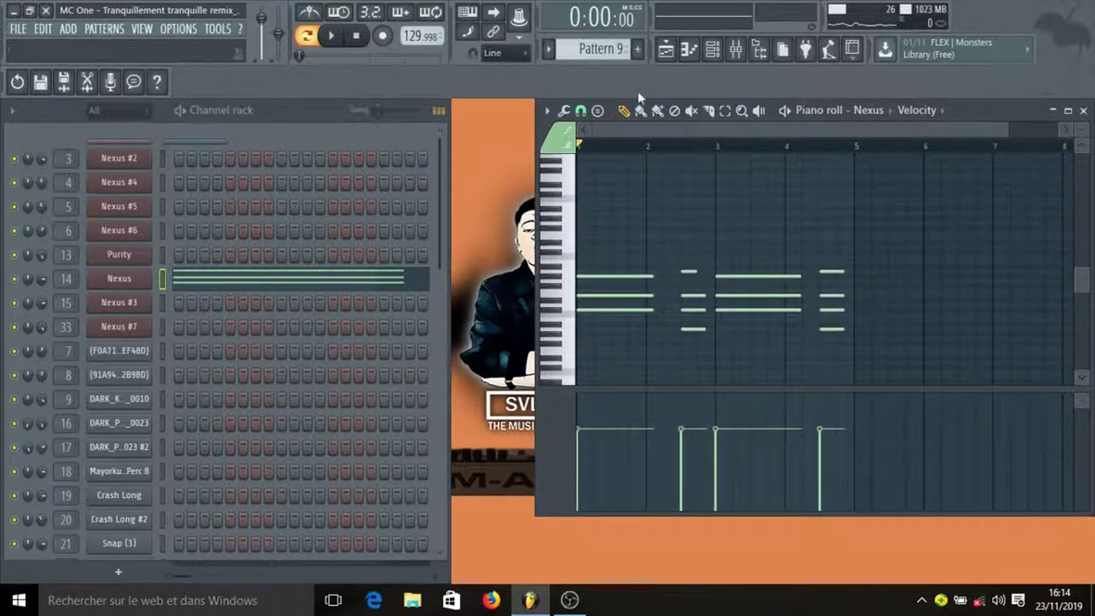
left_click(330, 35)
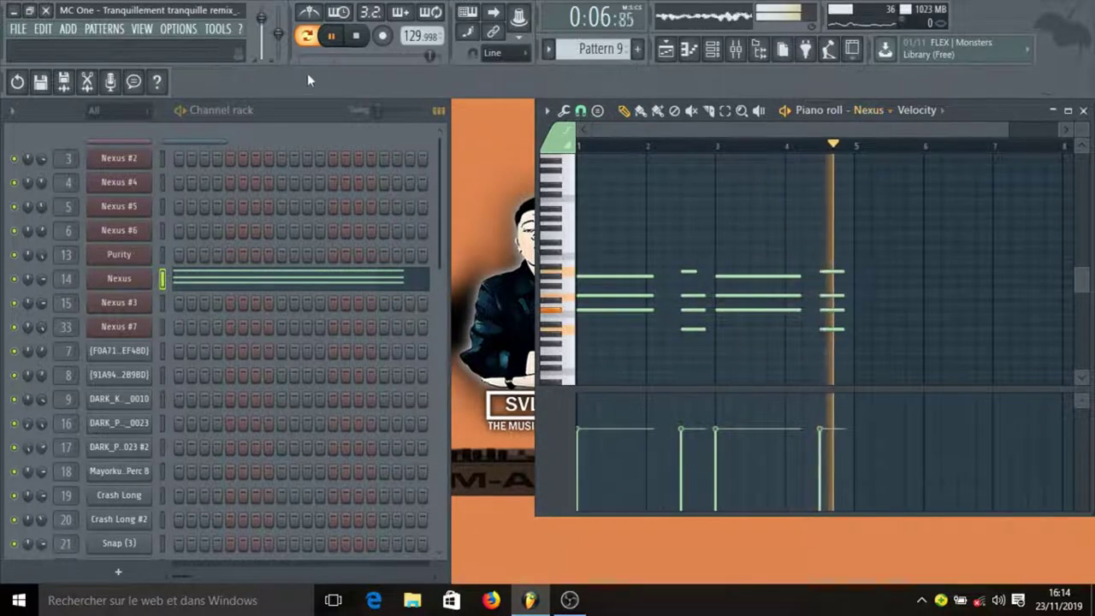
left_click(356, 35)
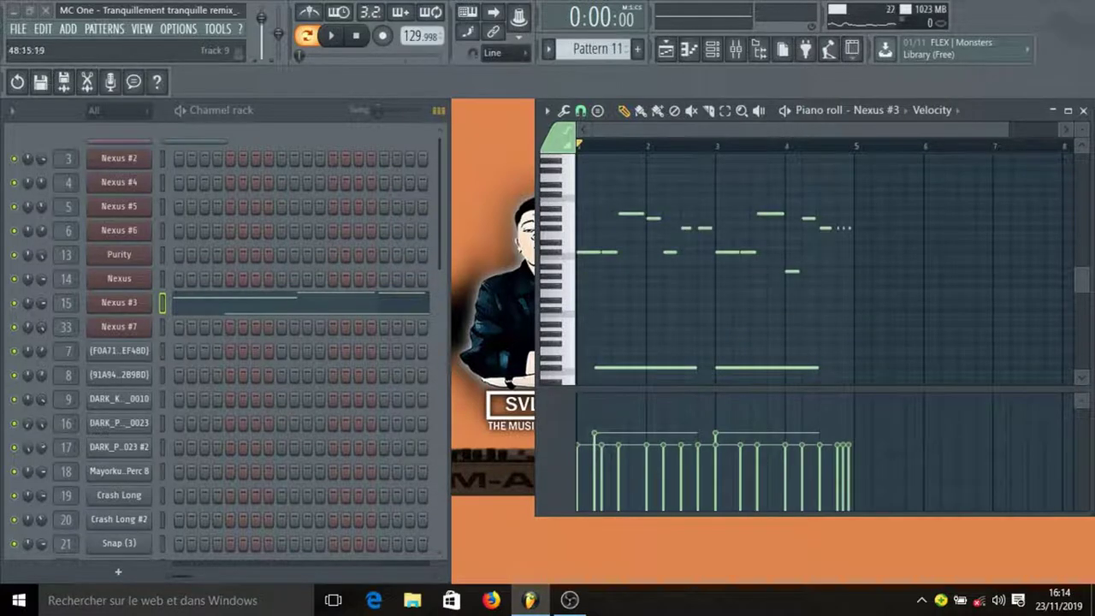
Check the preset loaded in the Nexus #3 instrument, examine its notes in Pattern 11, and audition the pattern
left_click(117, 310)
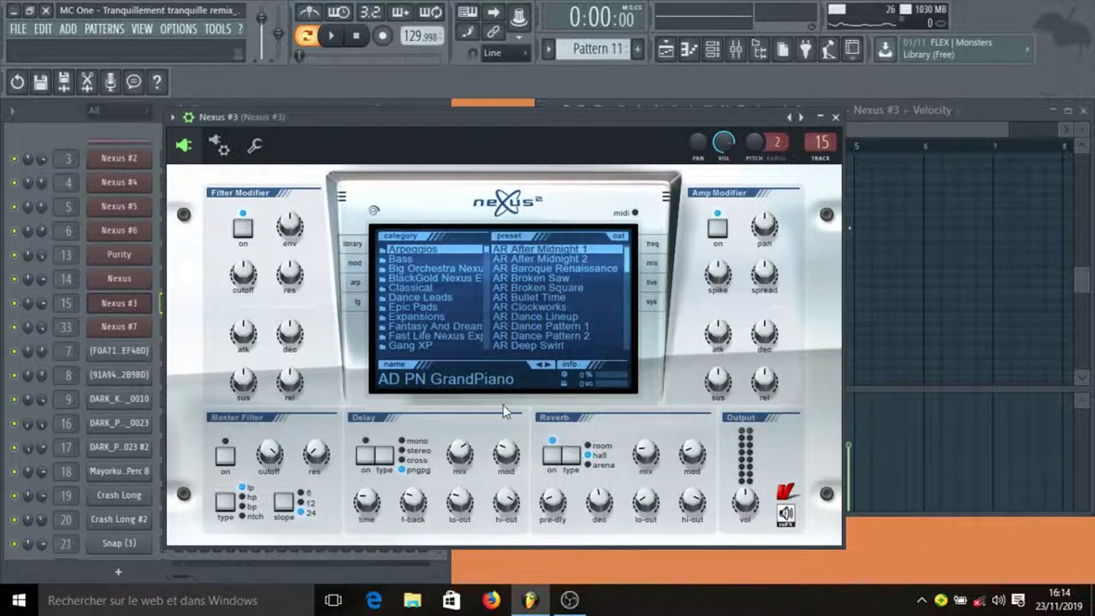
left_click(835, 117)
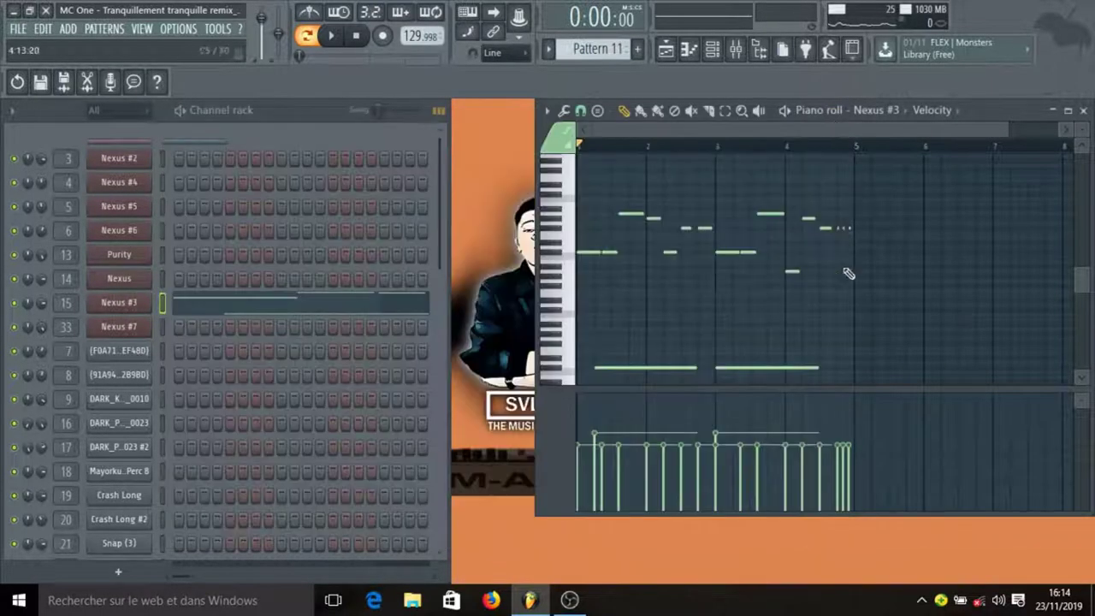
scroll(849, 308, "down", 2)
scroll(849, 308, "up", 1)
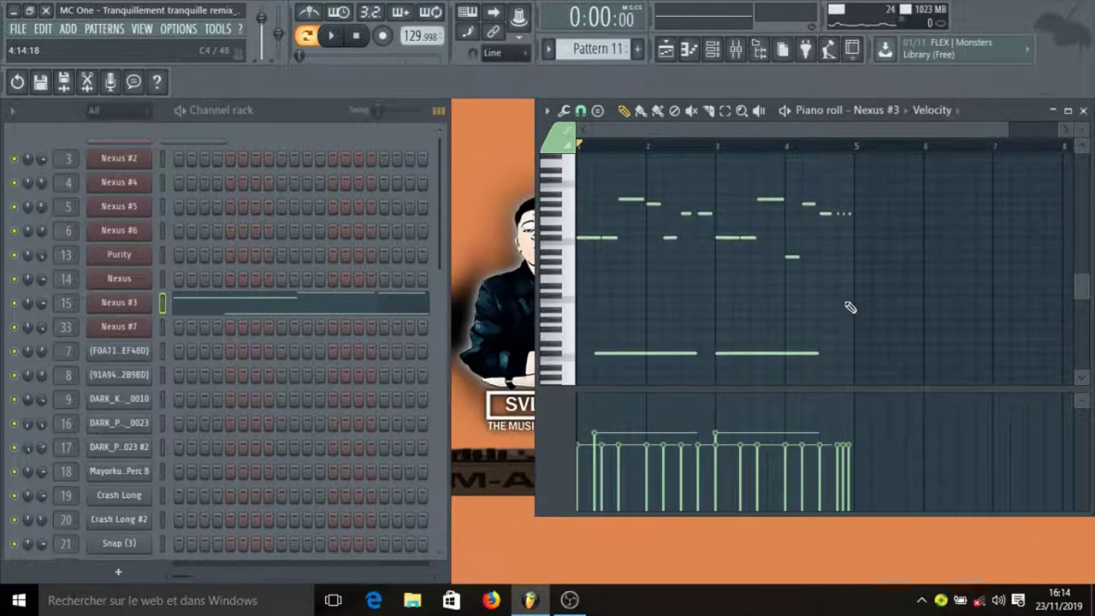
left_click(335, 36)
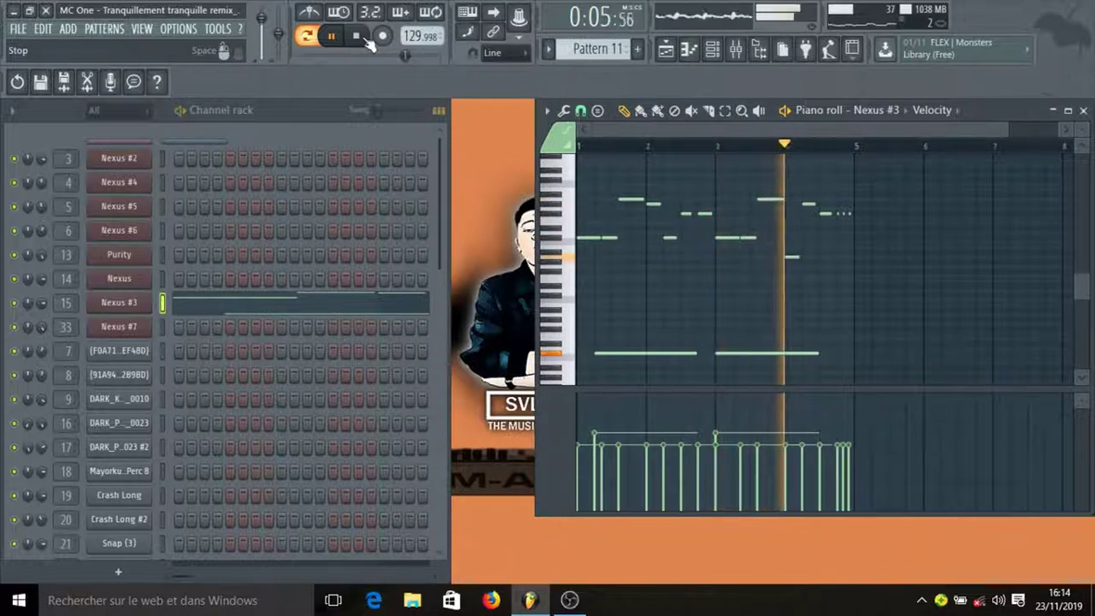
left_click(367, 39)
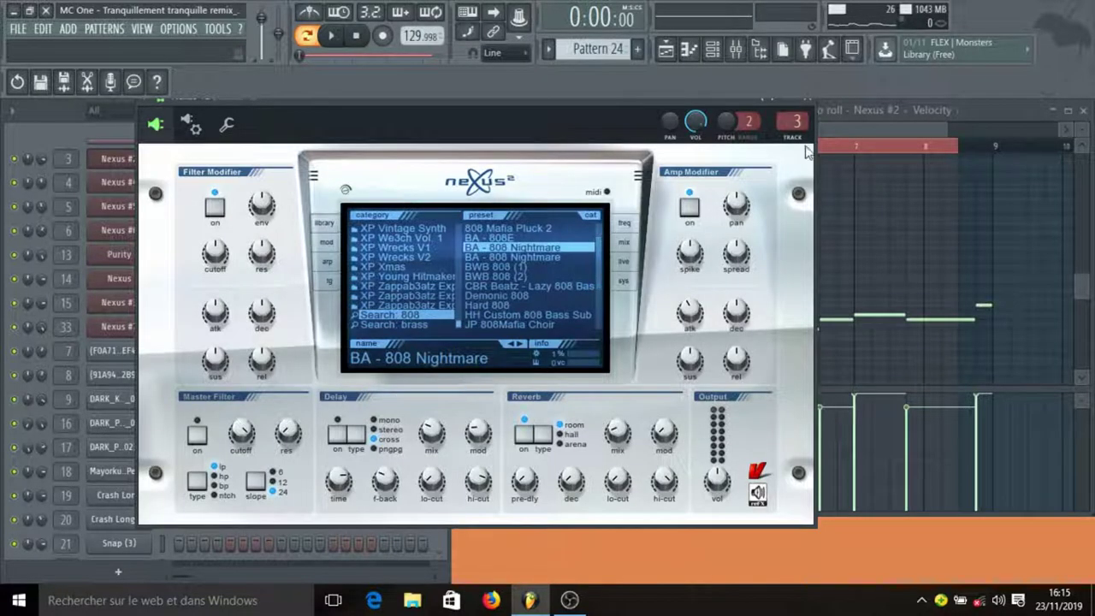
Close the Nexus #2 instrument window, examine its bass notes in Pattern 24 from the first bar, and audition the pattern
left_click(801, 103)
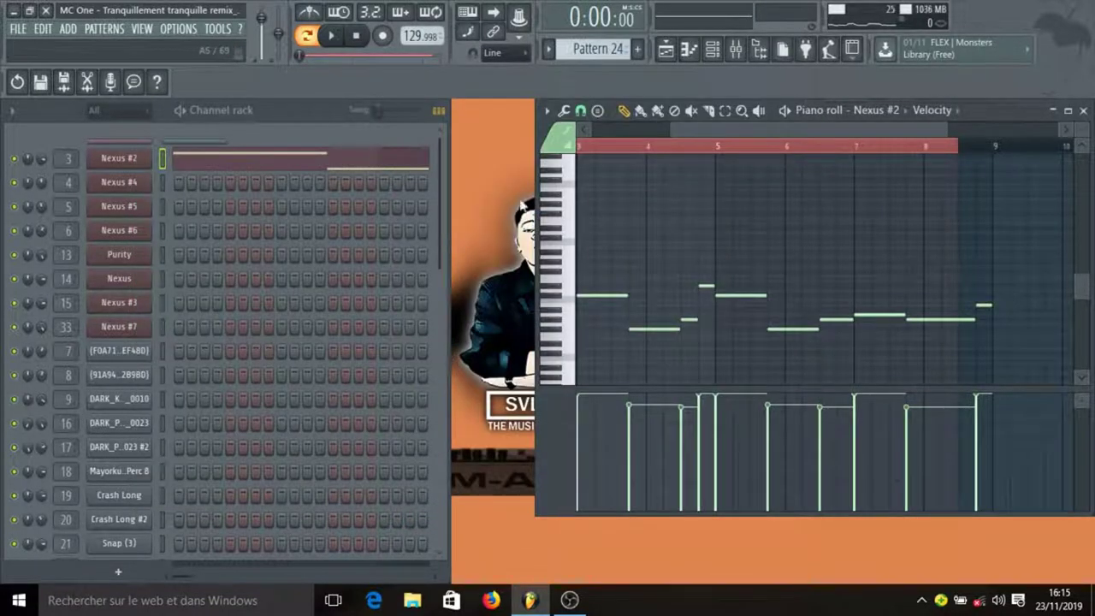
left_click_drag(707, 133, 539, 132)
left_click_drag(867, 129, 967, 131)
scroll(975, 248, "down", 2)
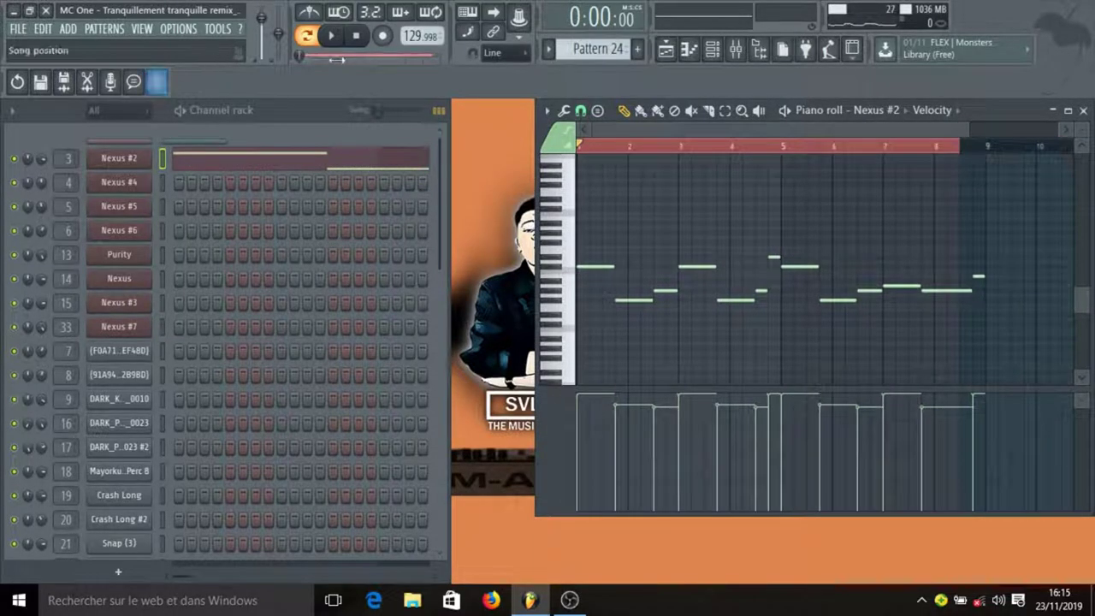
key("space")
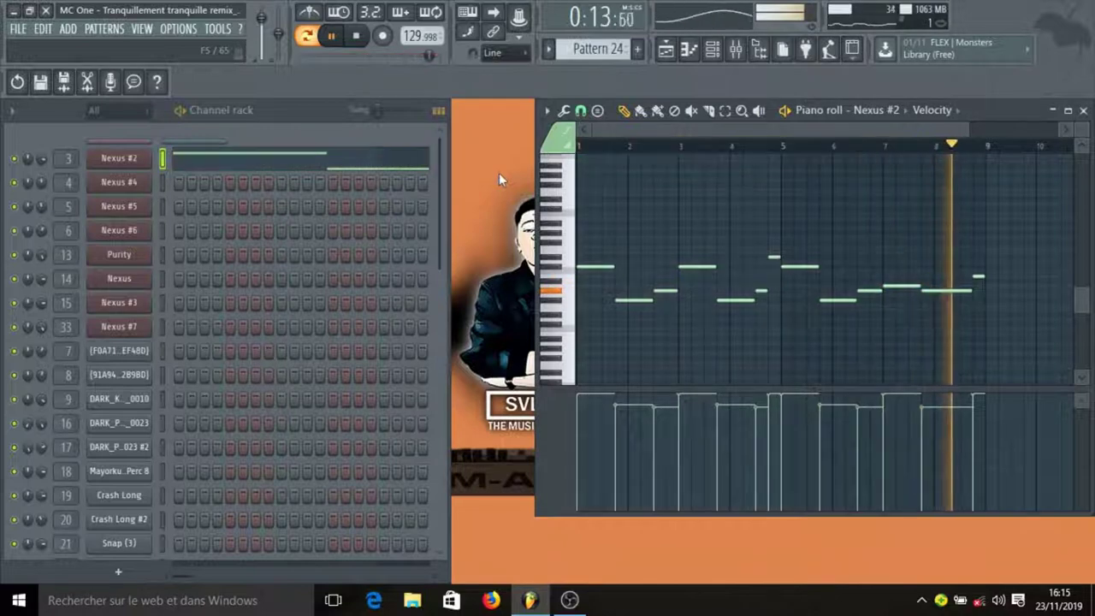
key("space")
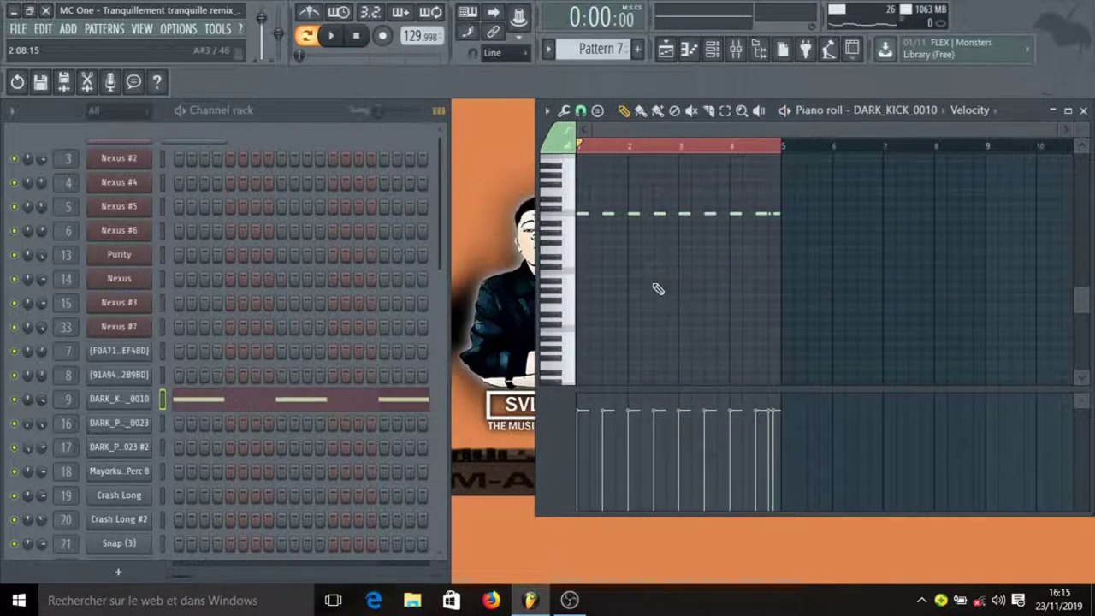
Audition the two DARK_KICK_0010 kick patterns, Pattern 7 and Pattern 13
key("space")
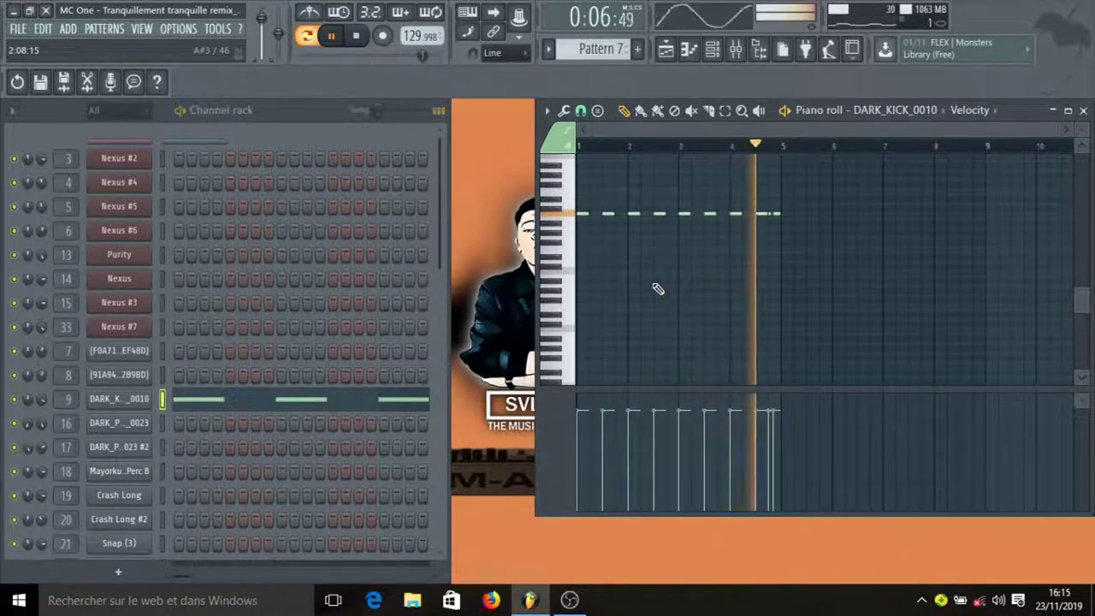
key("space")
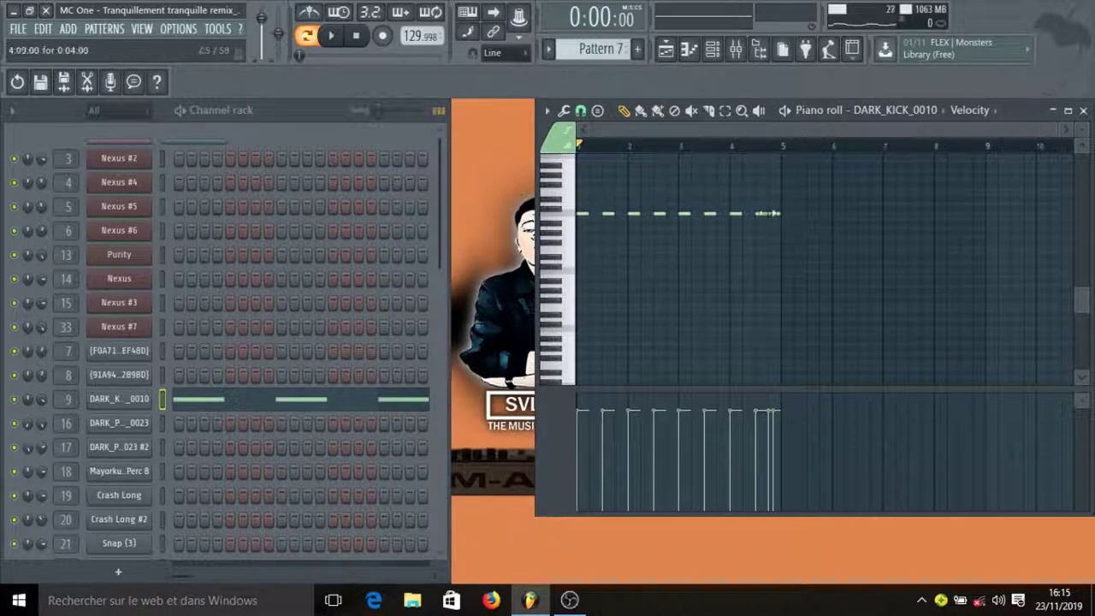
left_click(578, 287)
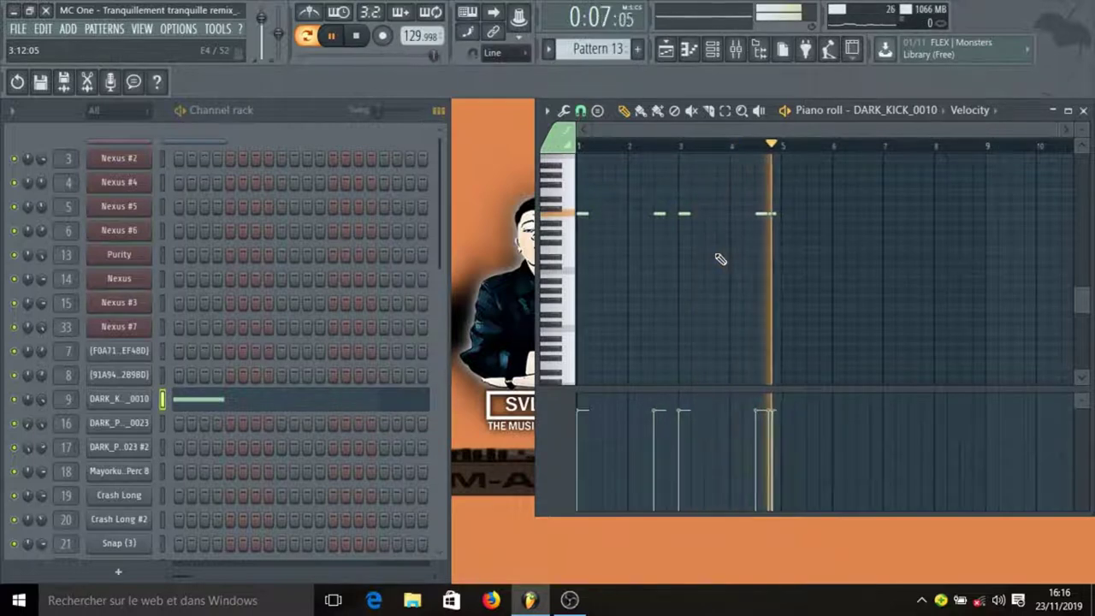
key("space")
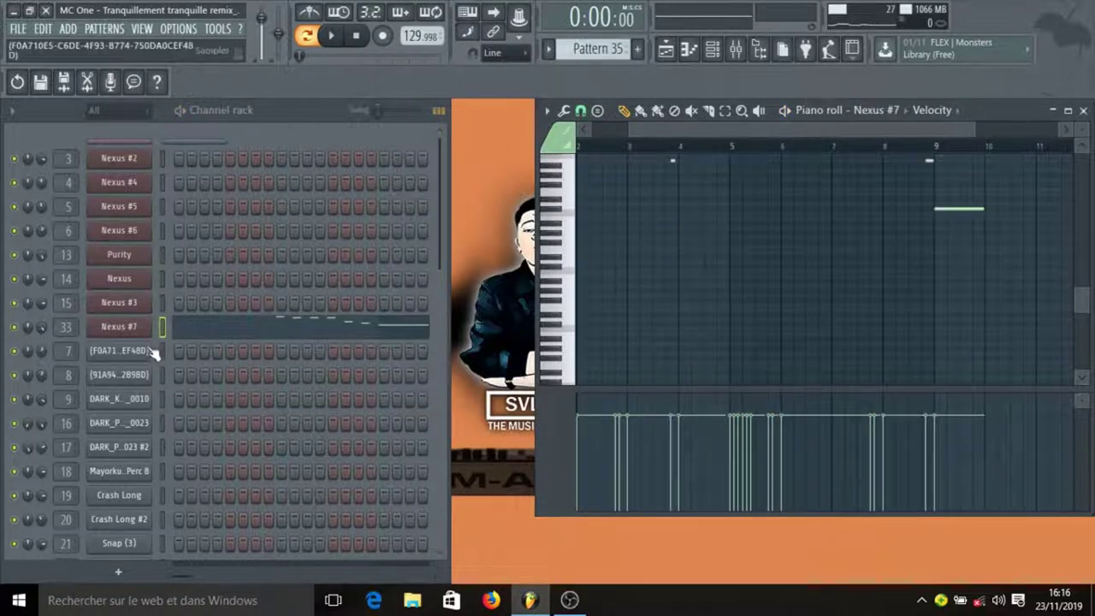
Check the preset loaded in the Nexus #7 instrument, examine its notes in Pattern 35, and audition the pattern
left_click(135, 327)
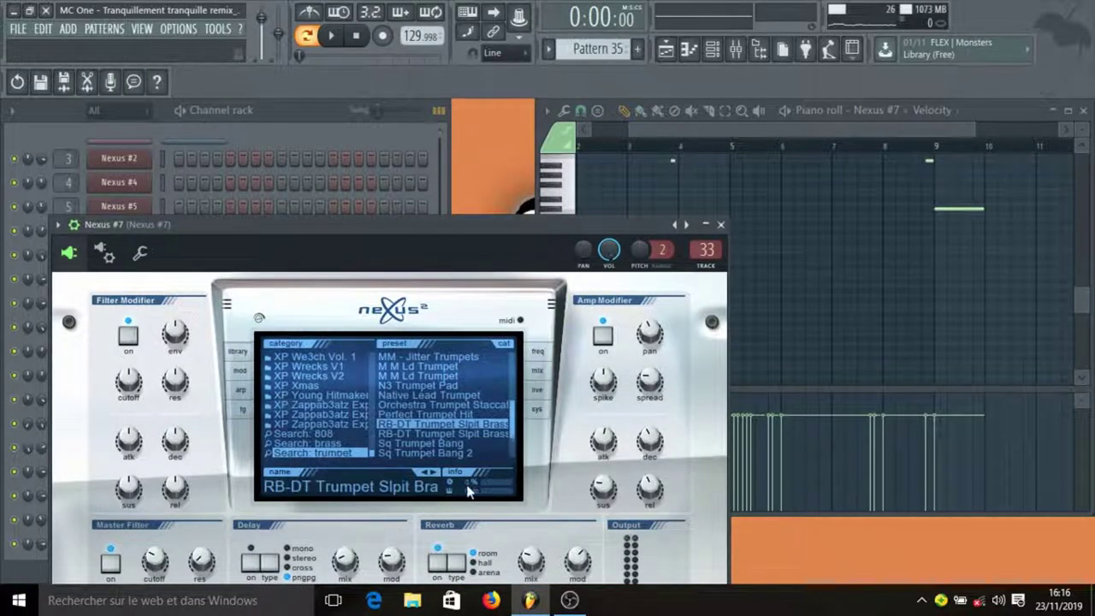
left_click(721, 225)
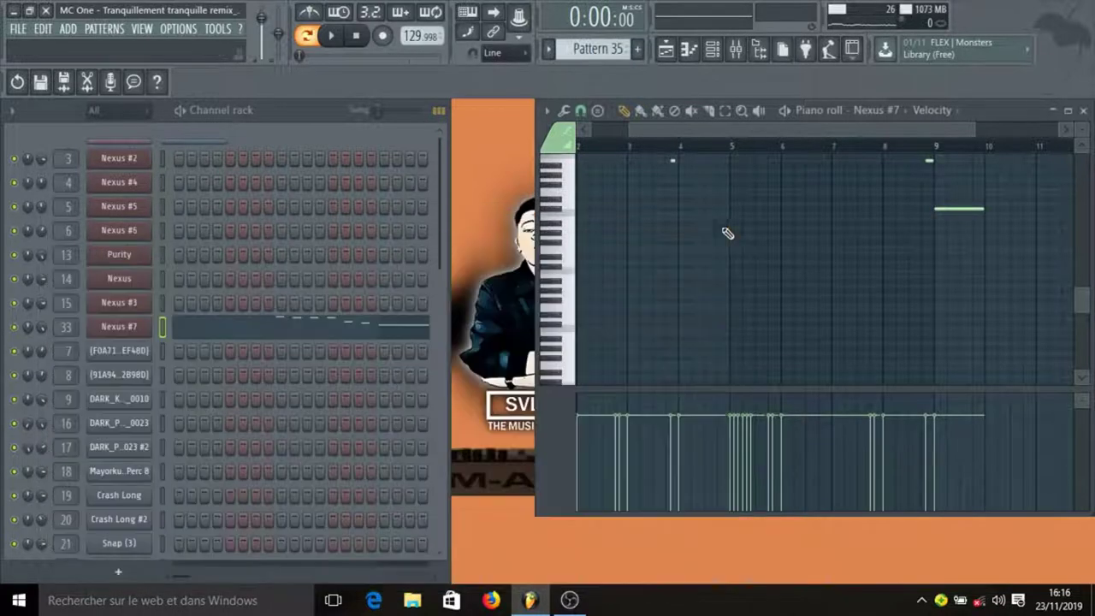
scroll(781, 146, "down", 2)
scroll(743, 247, "up", 4)
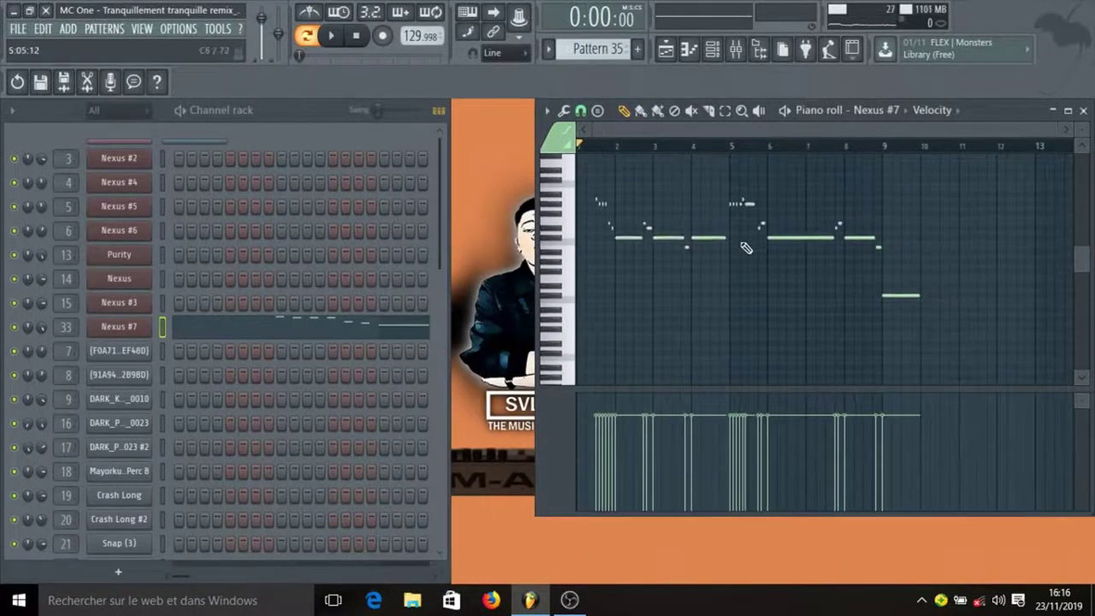
left_click(336, 35)
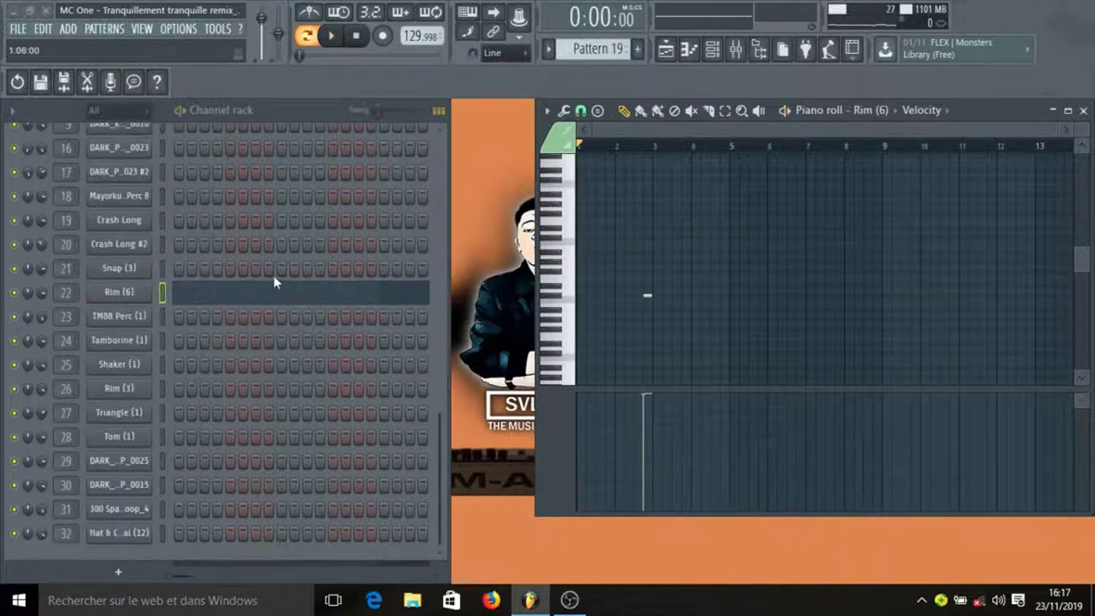
Audition the Rim (6) note in Pattern 19
key("space")
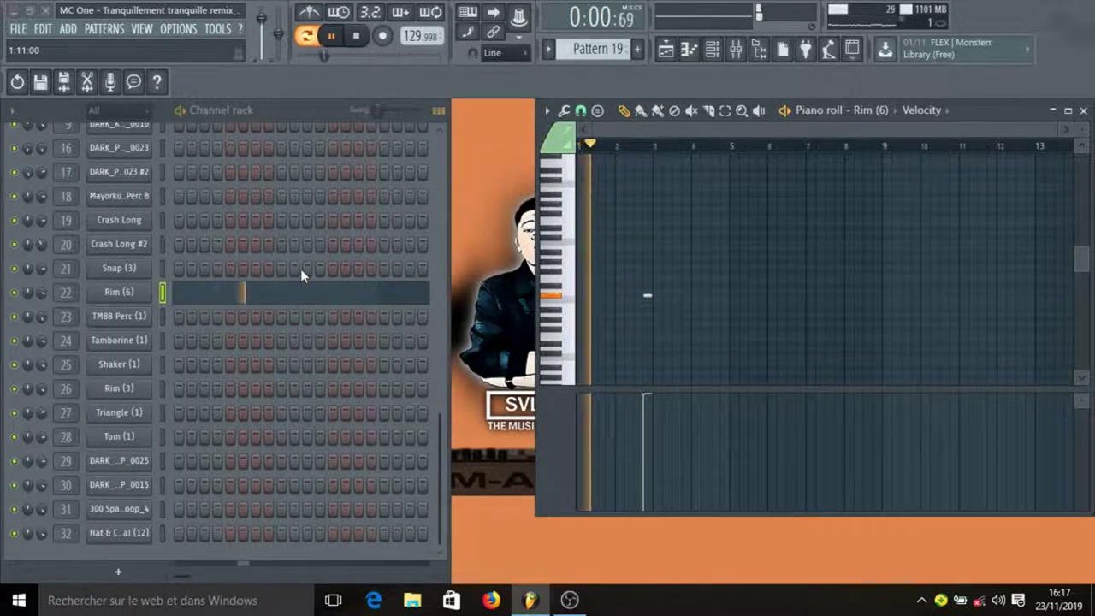
key("space")
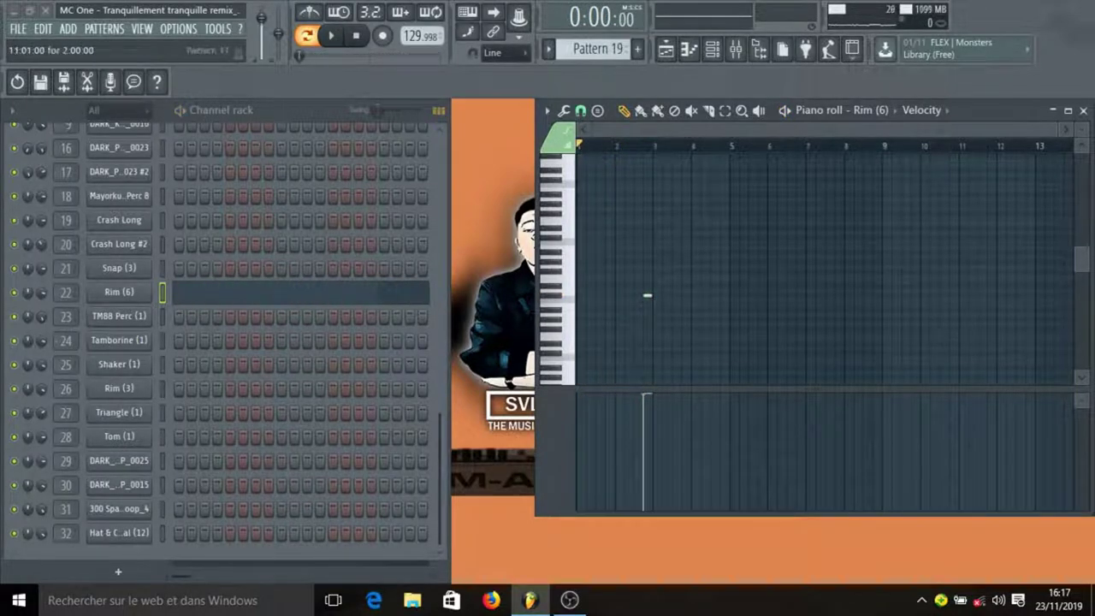
Switch back to Pattern 17, check the Crash Long channel's sample settings, and audition the pattern from its first bar
key("KP_Subtract")
key("KP_Subtract")
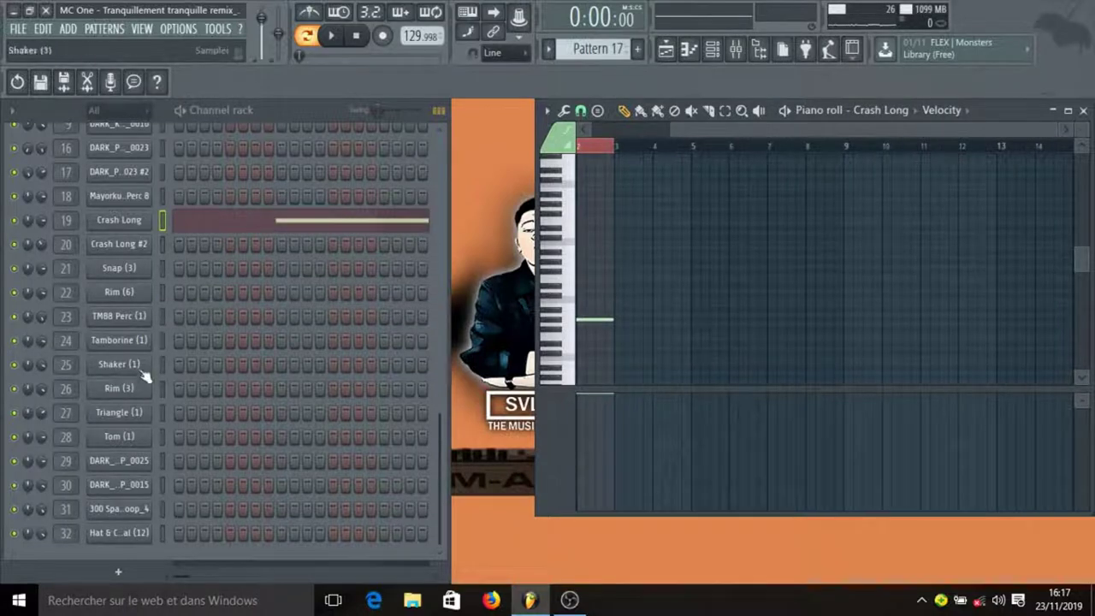
left_click(147, 224)
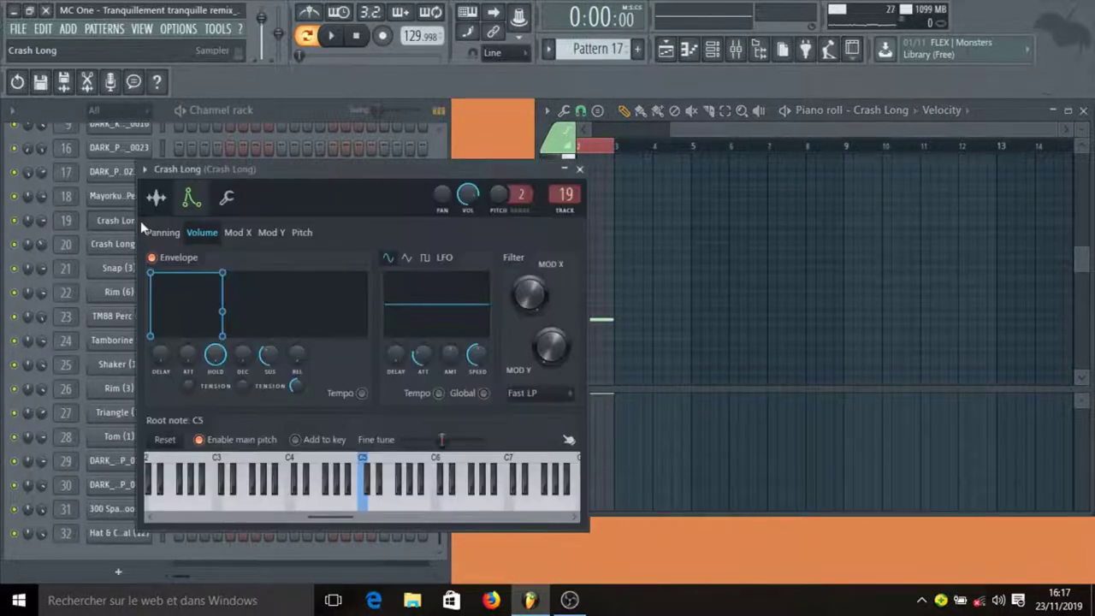
left_click(155, 197)
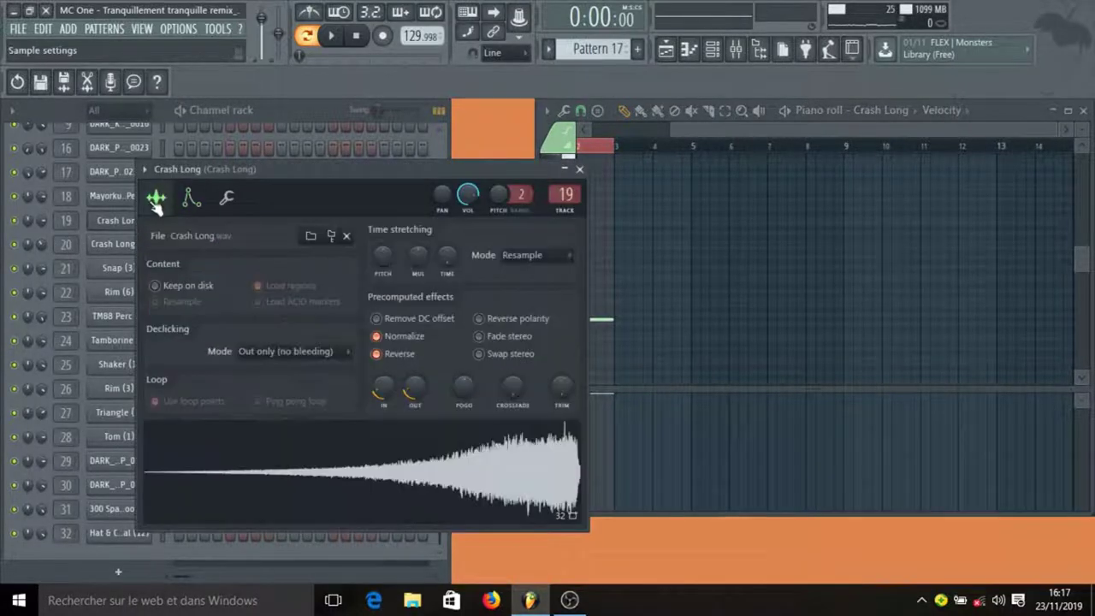
left_click(579, 169)
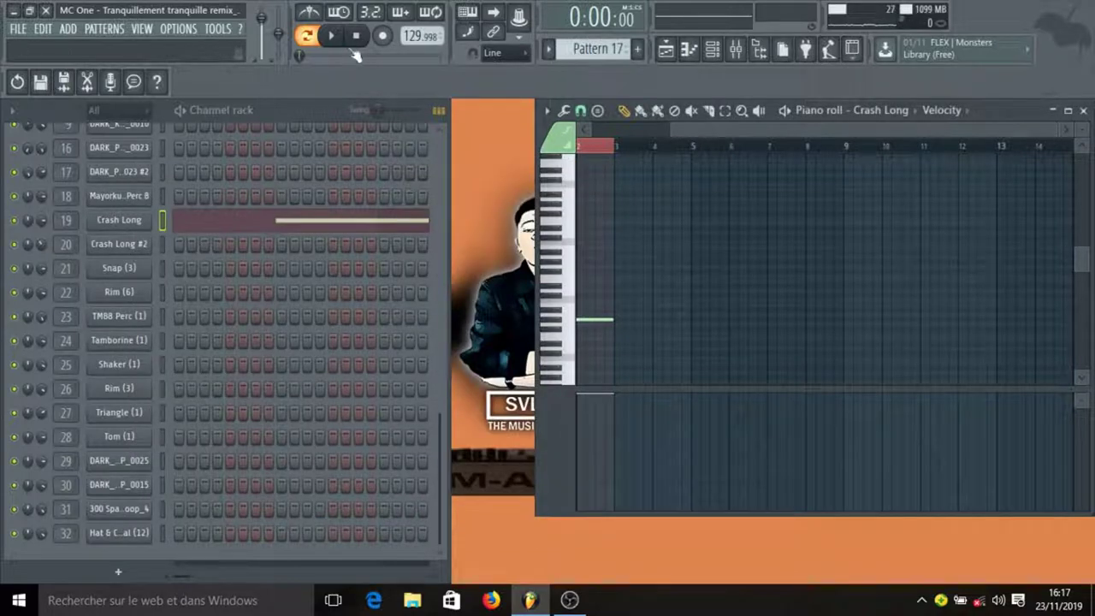
left_click_drag(711, 132, 454, 155)
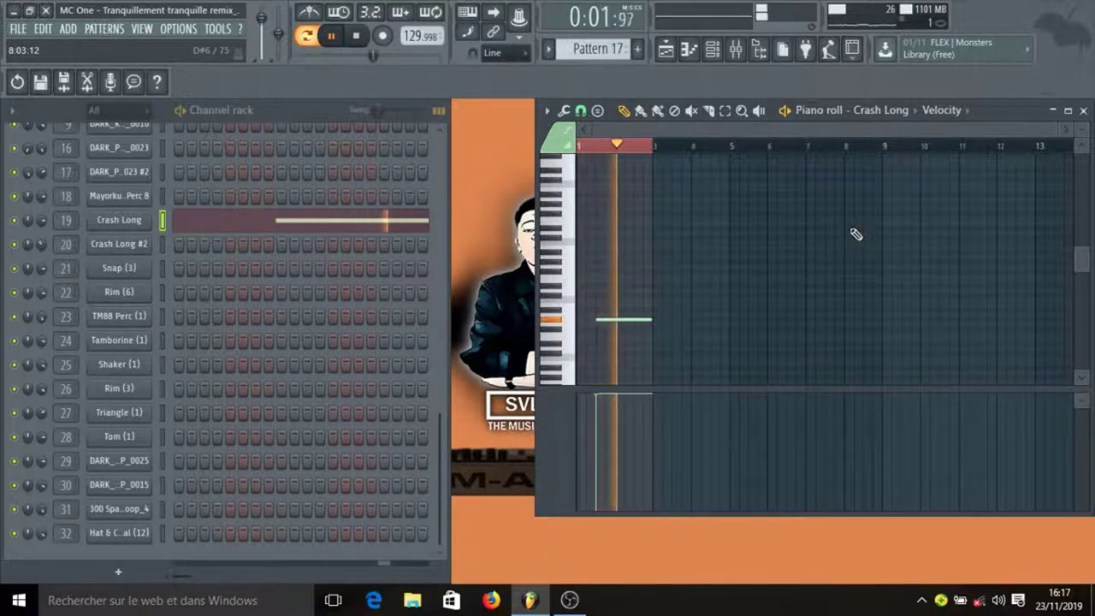
key("space")
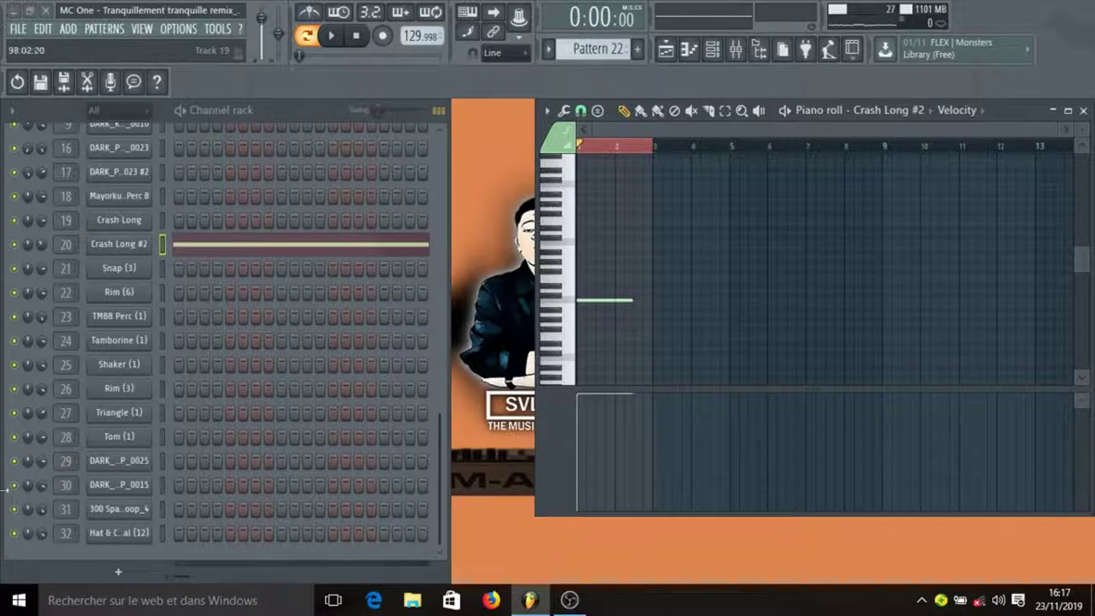
Check the sample settings of the Crash Long #2 channel and audition its note in Pattern 22
left_click(140, 250)
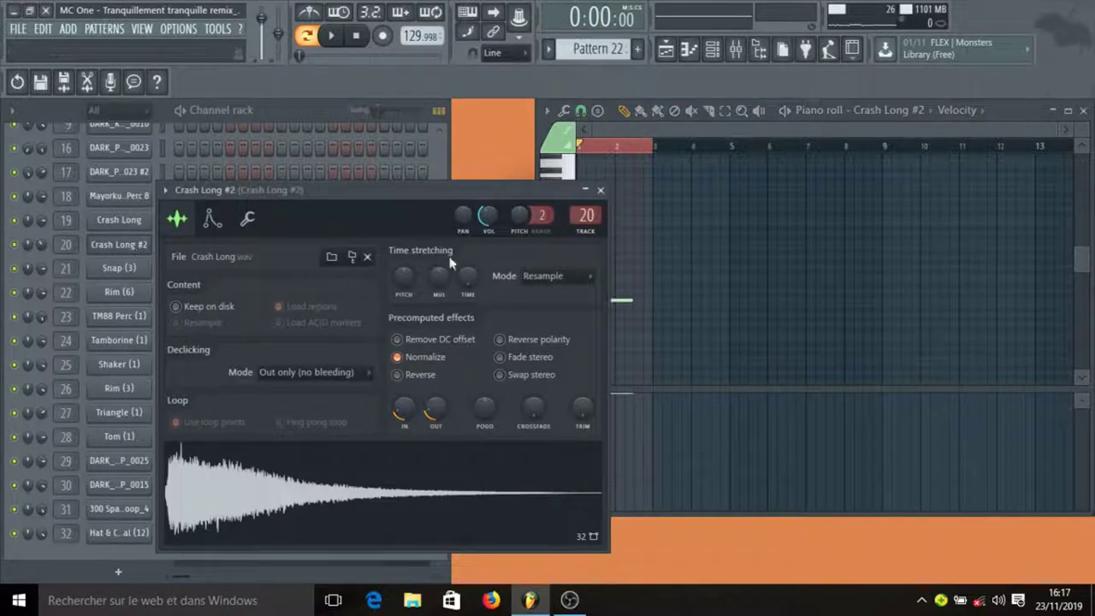
left_click(600, 190)
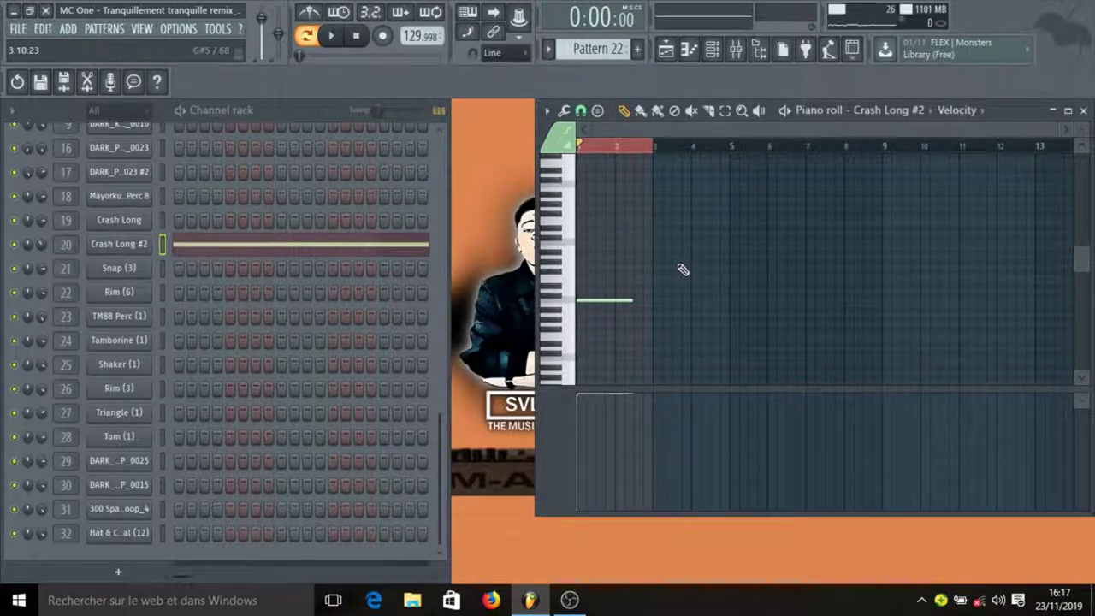
key("space")
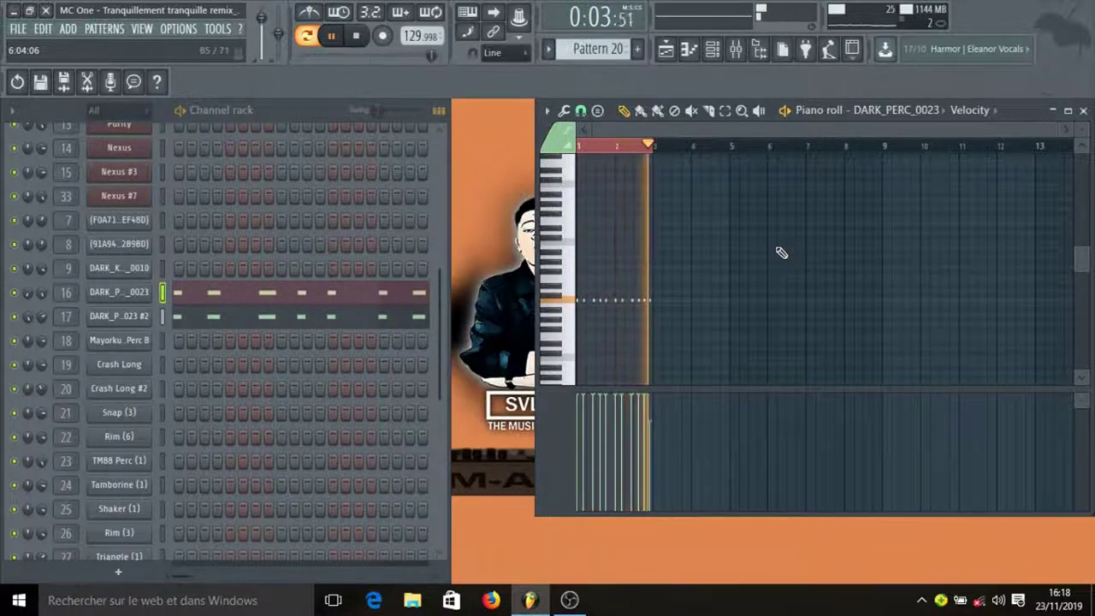
Finish auditioning the DARK_PERC_0023 notes in Pattern 20, and audition the Mayorkun Perc 8 notes in Pattern 21
key("space")
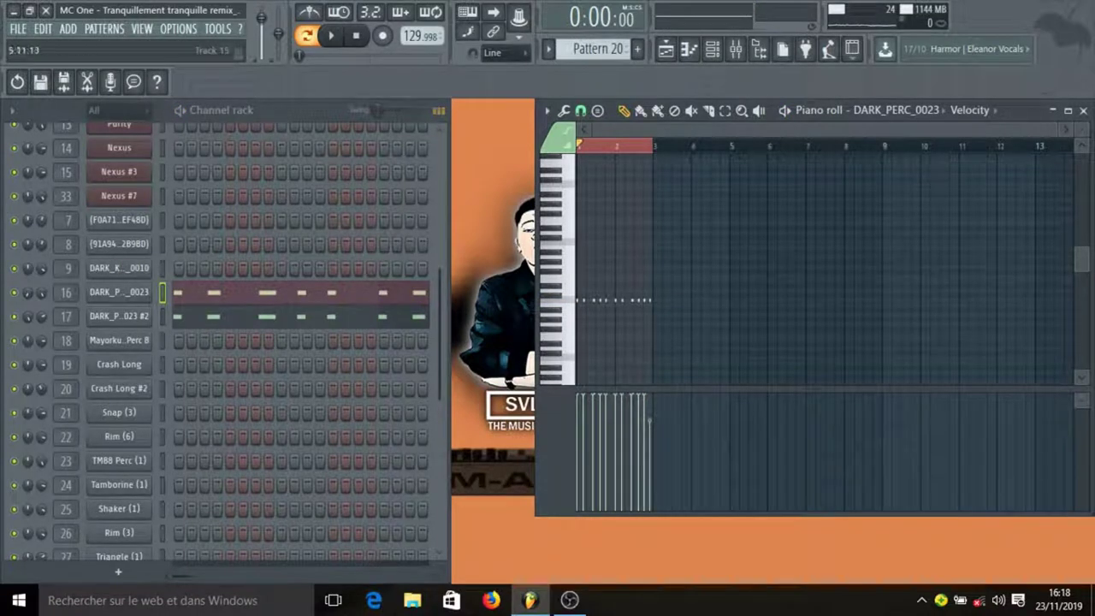
key("KP_Add")
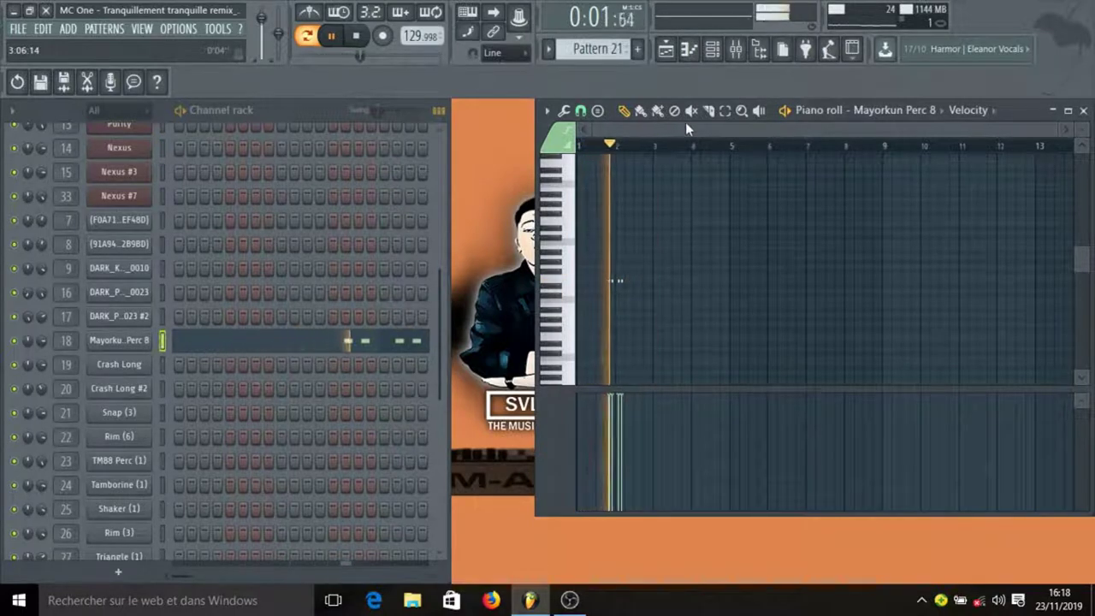
key("space")
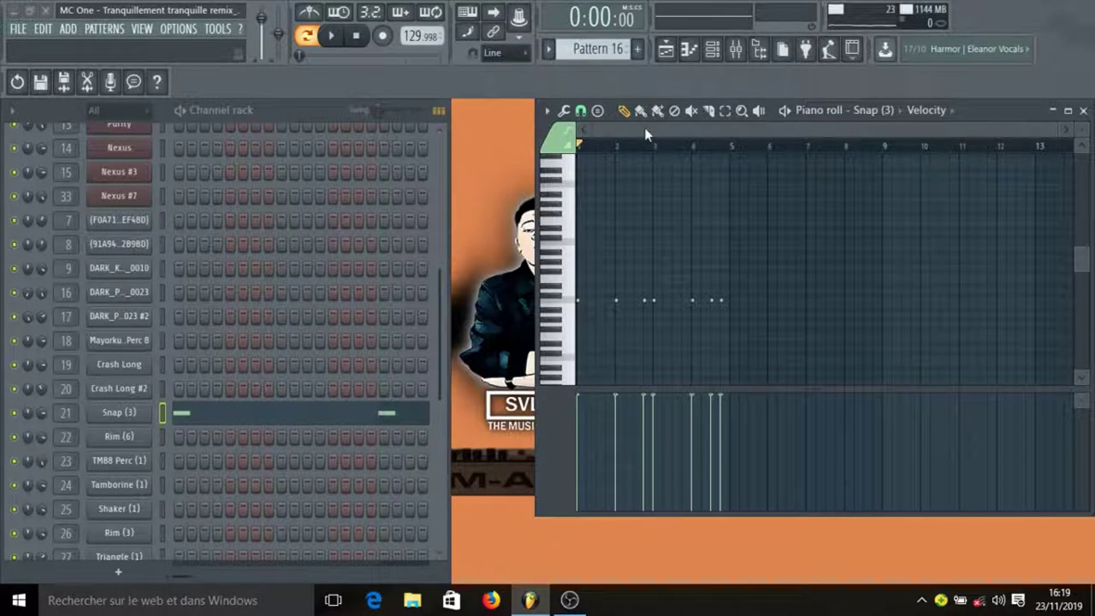
Audition the Snap (3) notes in Pattern 16 and the TM88 Perc (1) notes in Pattern 23
key("space")
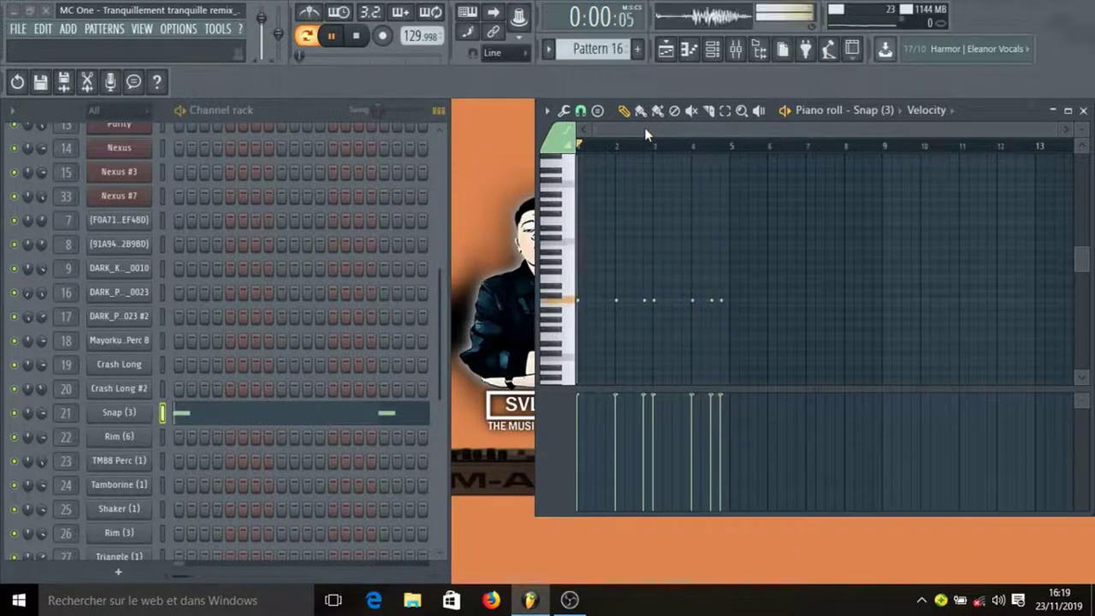
key("space")
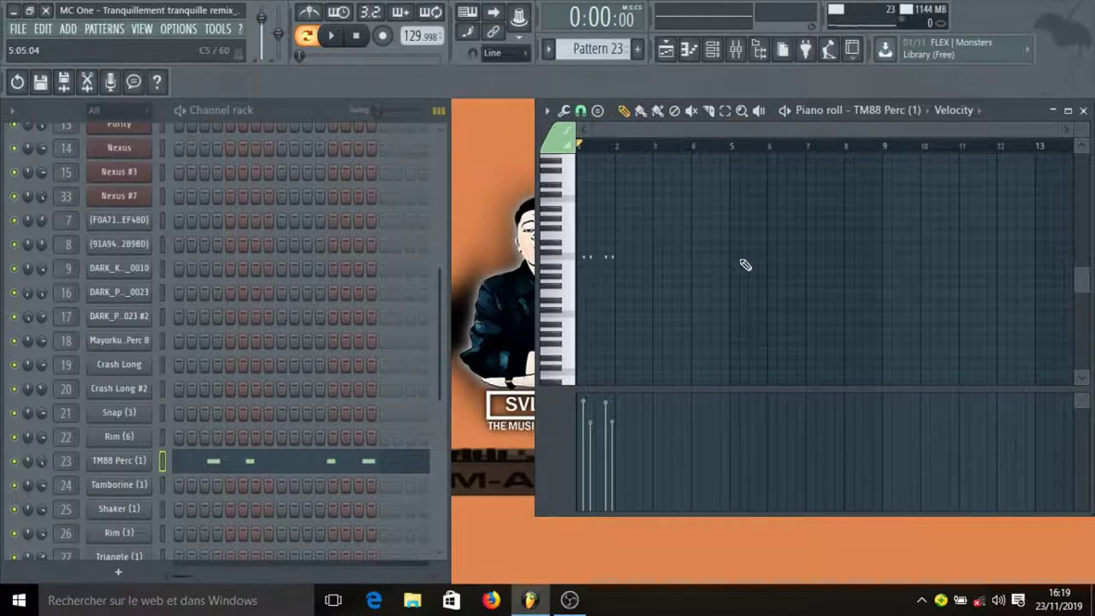
key("space")
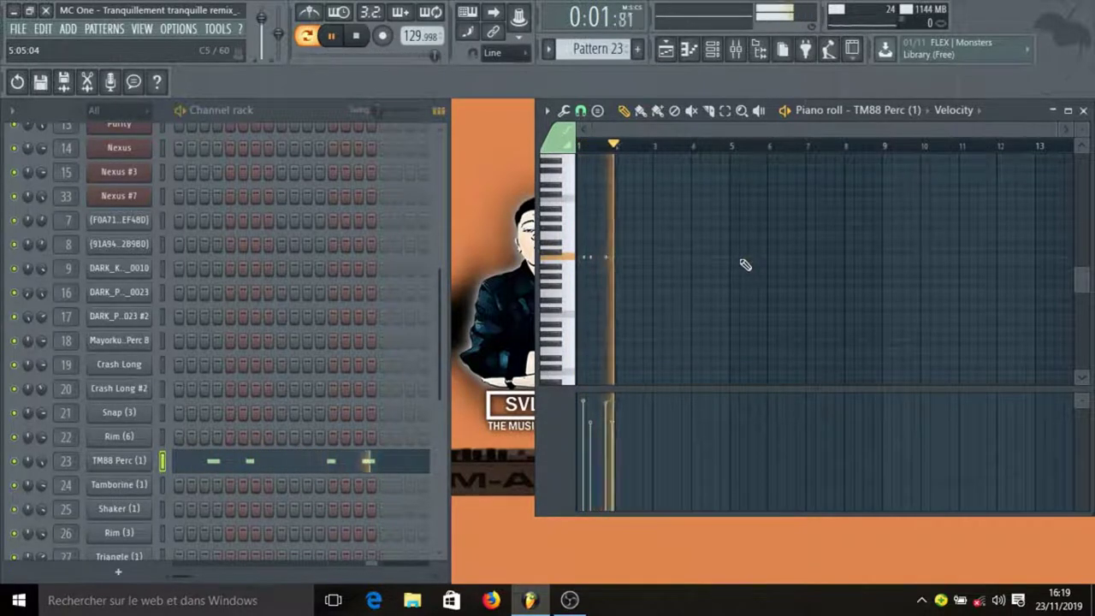
key("space")
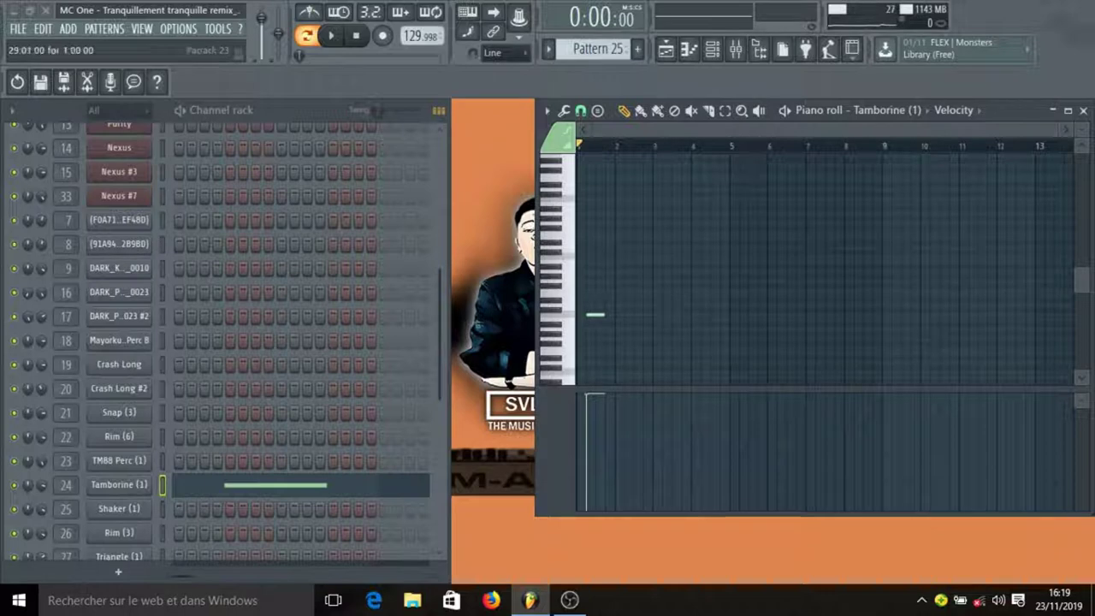
Move on from the Tamborine (1) pattern and audition Triangle (1) in Pattern 28 and Tom (1) in Pattern 29
key("KP_Add")
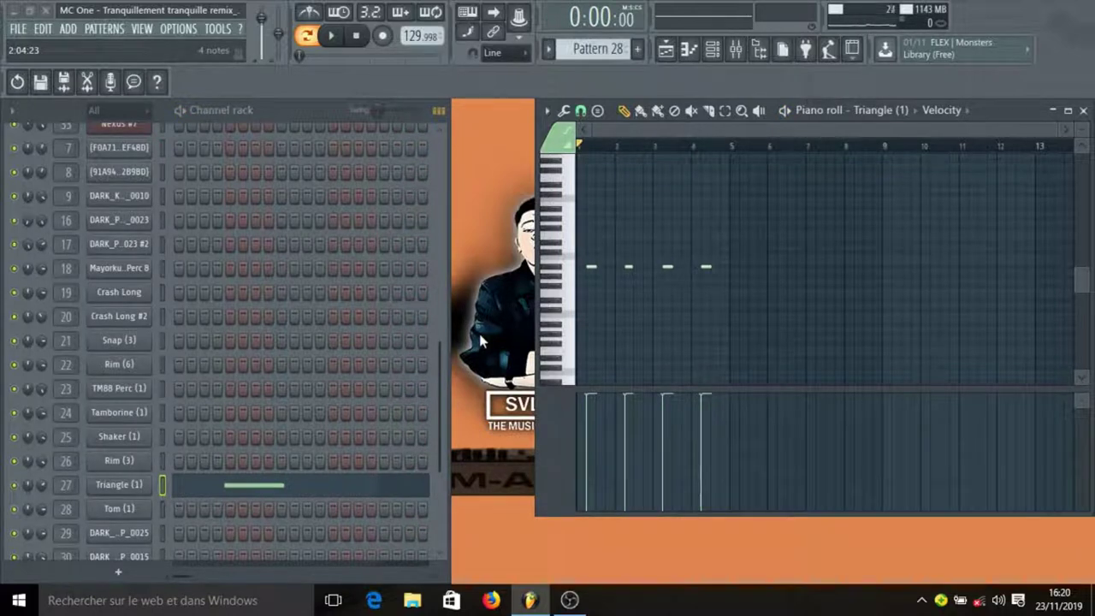
key("space")
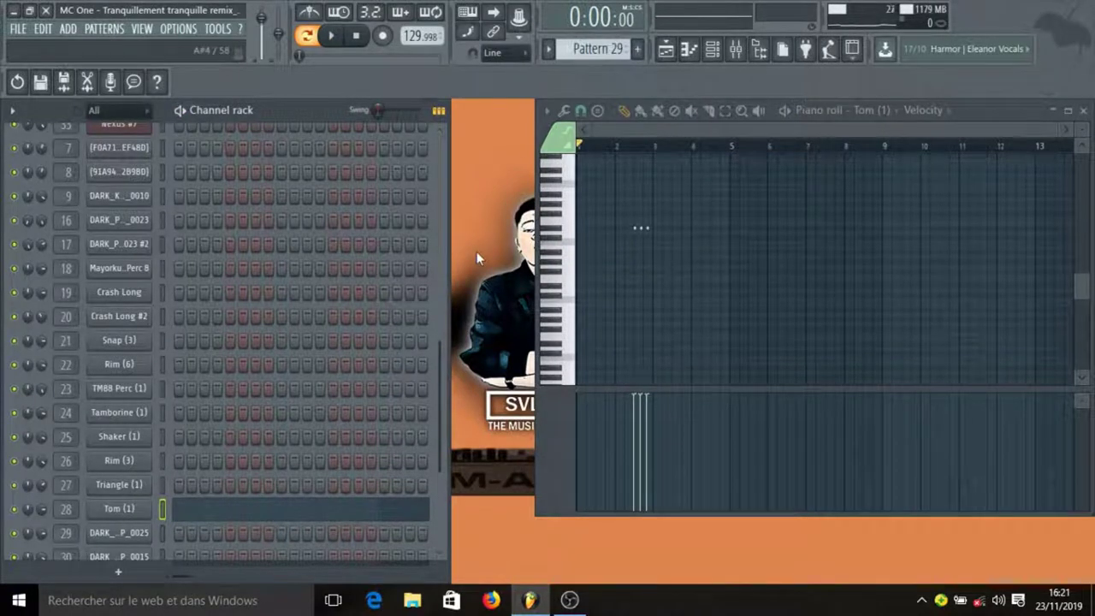
key("space")
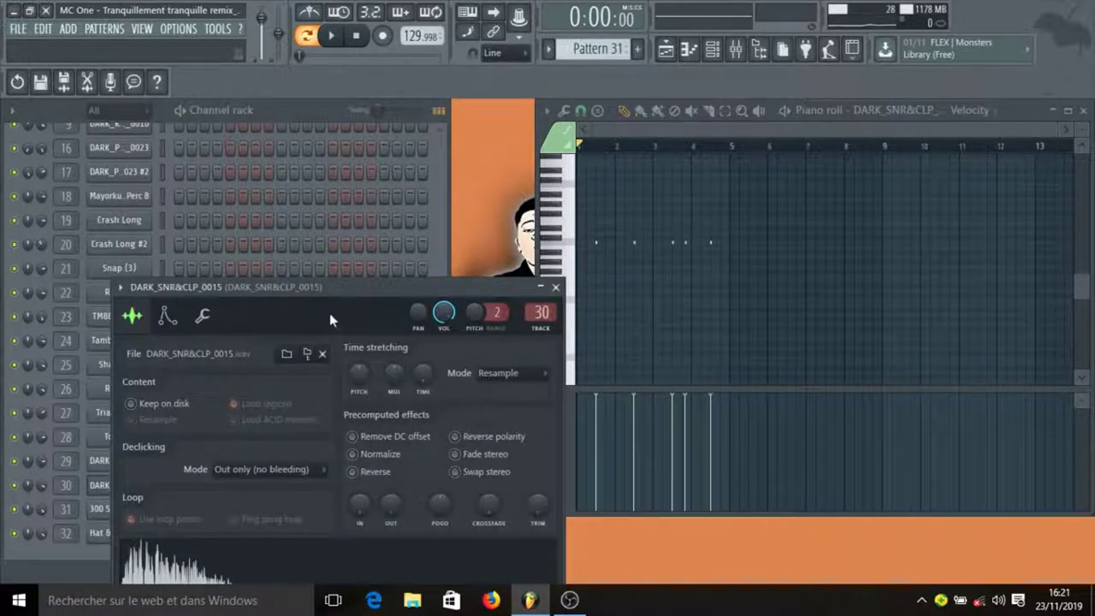
Close the DARK_SNR&CLP_0015 sample settings and audition its notes in Pattern 31
left_click(556, 288)
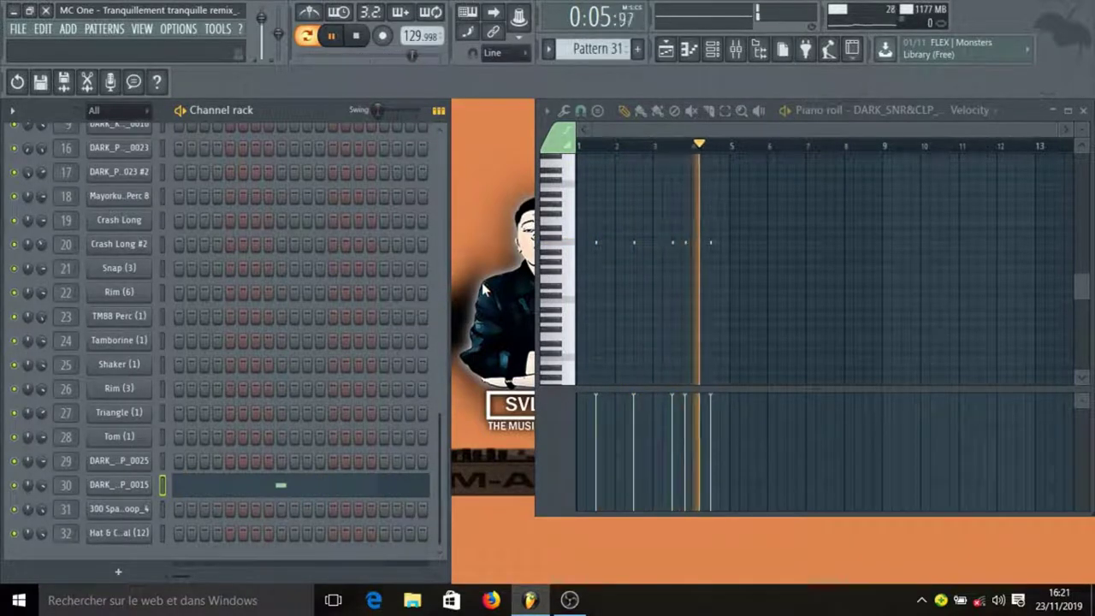
key("space")
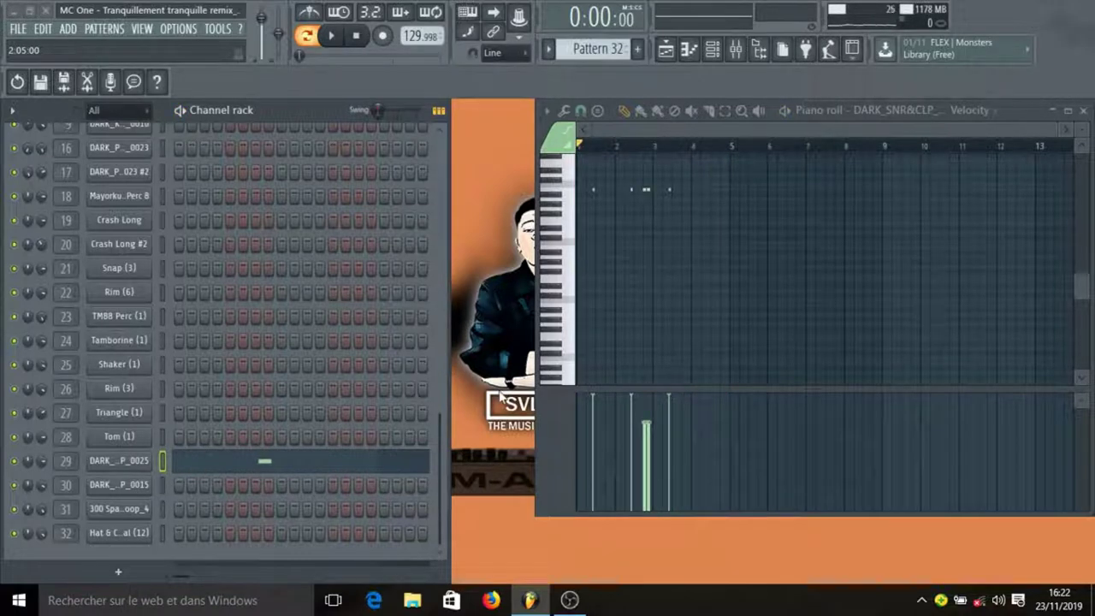
Audition the DARK_SNR&CLP_0025 notes in Pattern 32 and the 300 Spartans 808 notes in Pattern 33
key("space")
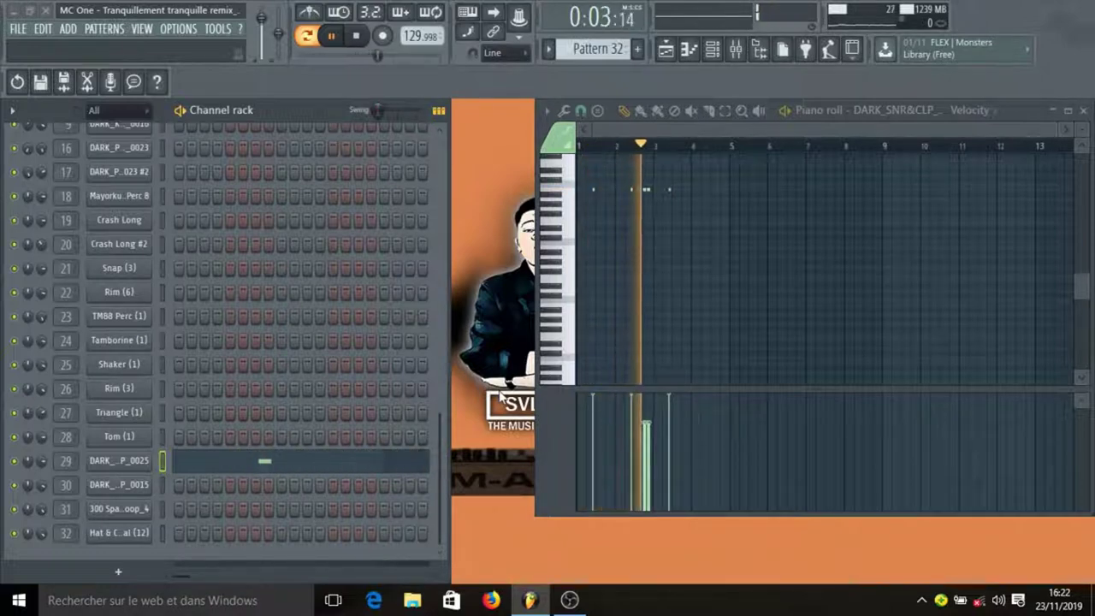
key("space")
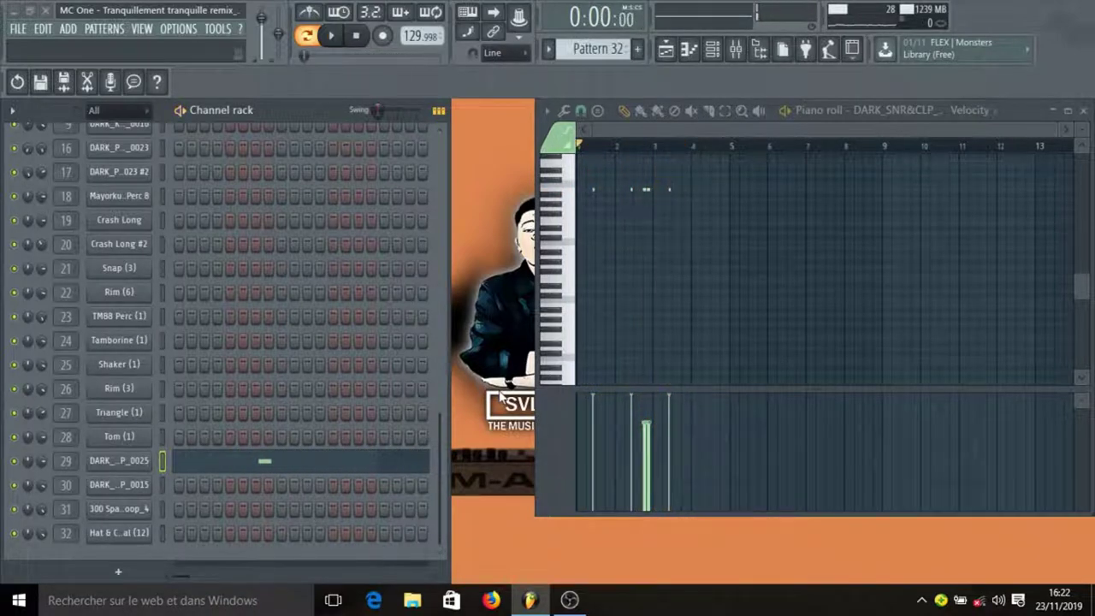
key("KP_Add")
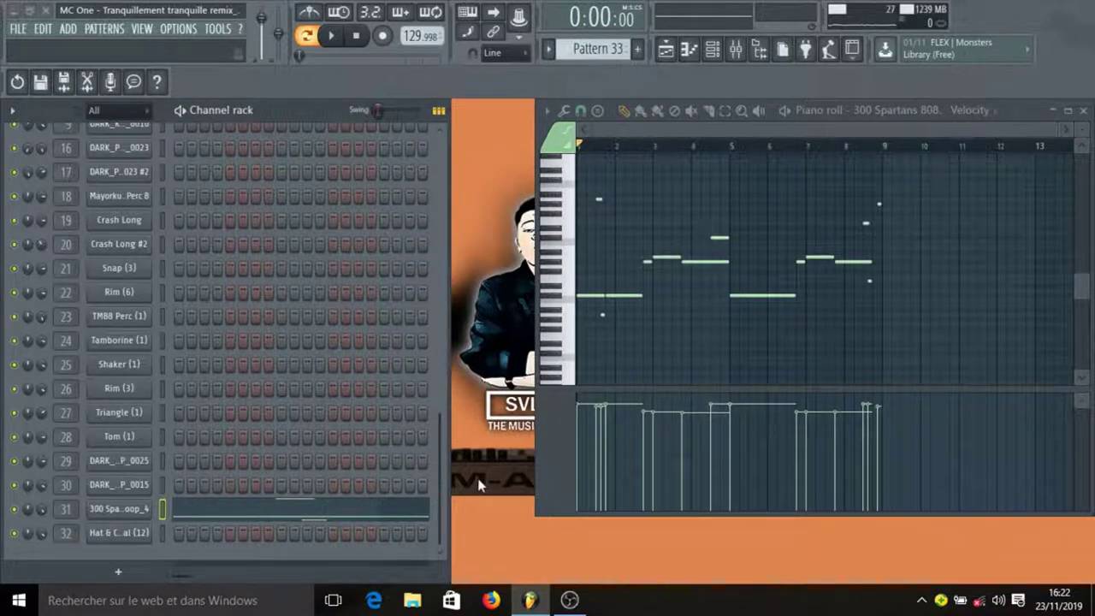
key("space")
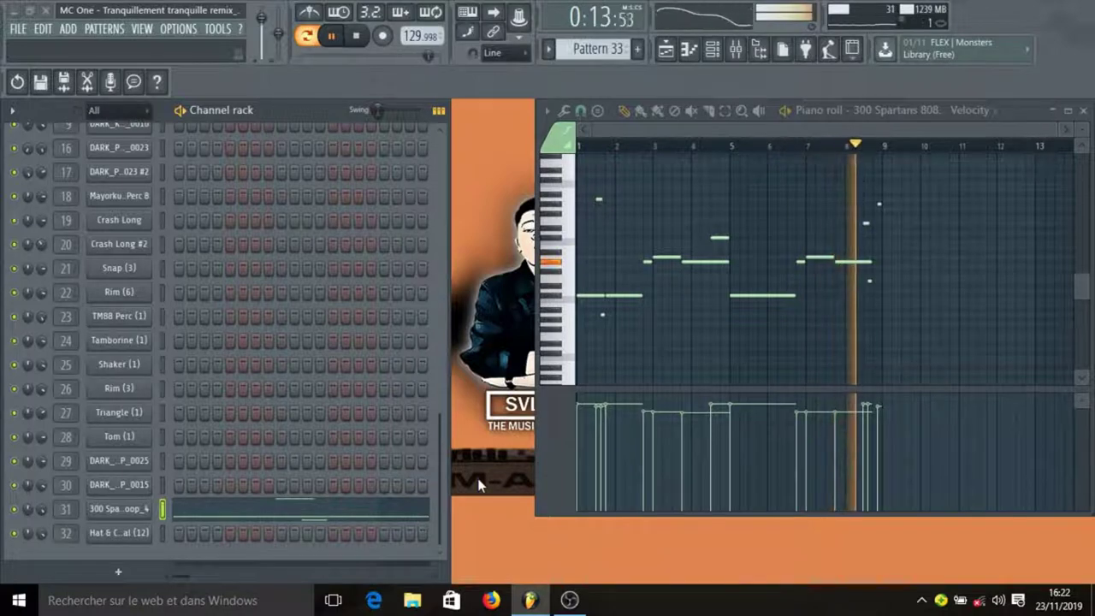
key("space")
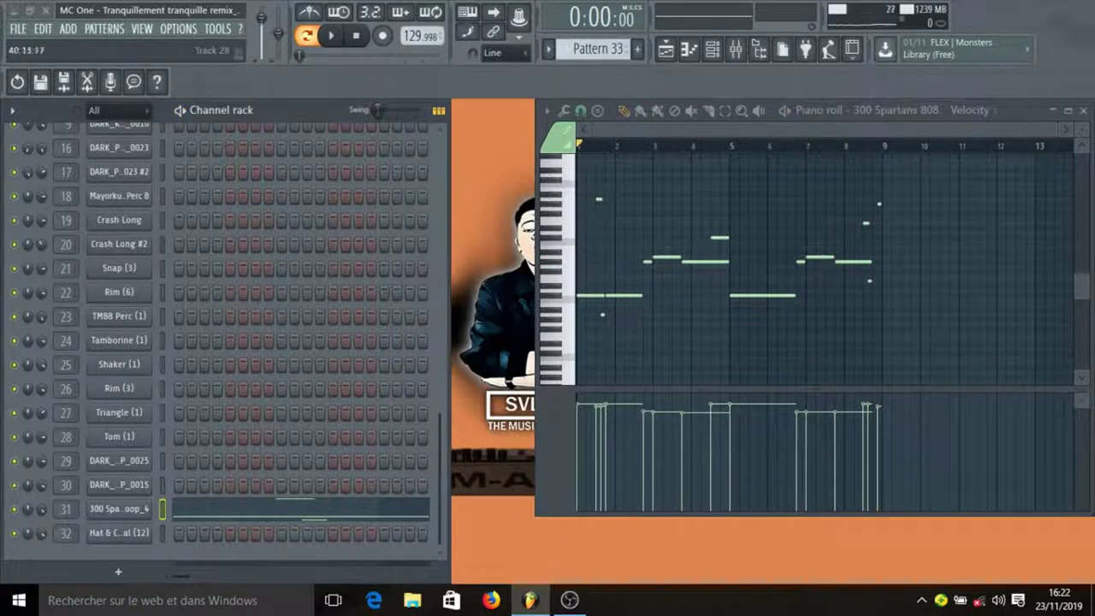
Audition the Hat & Cymbal (12) notes in Pattern 34 and close all open windows in the workspace
key("KP_Add")
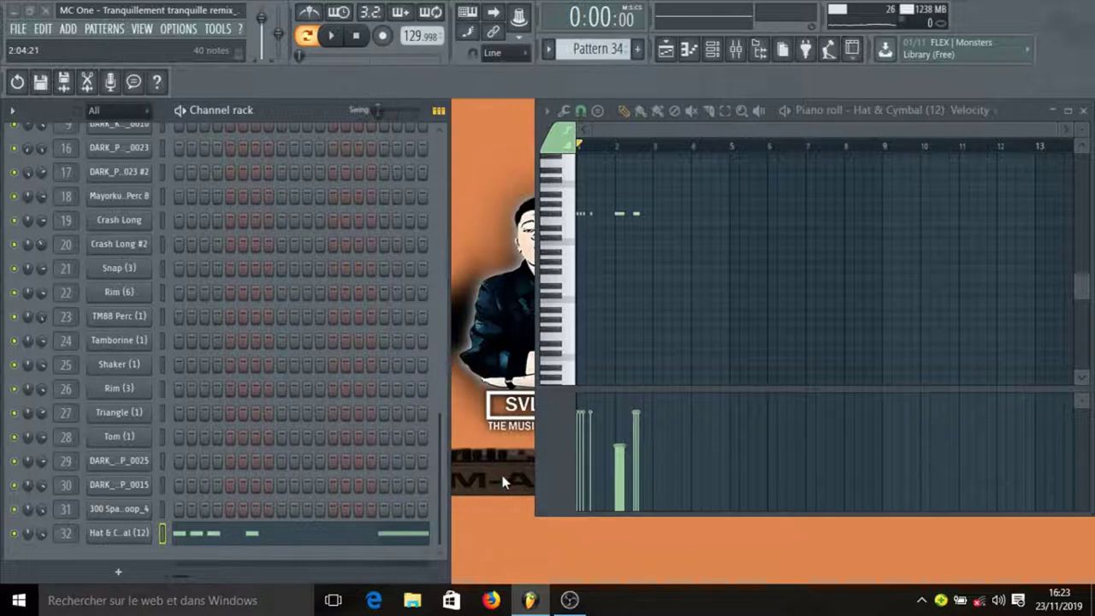
key("space")
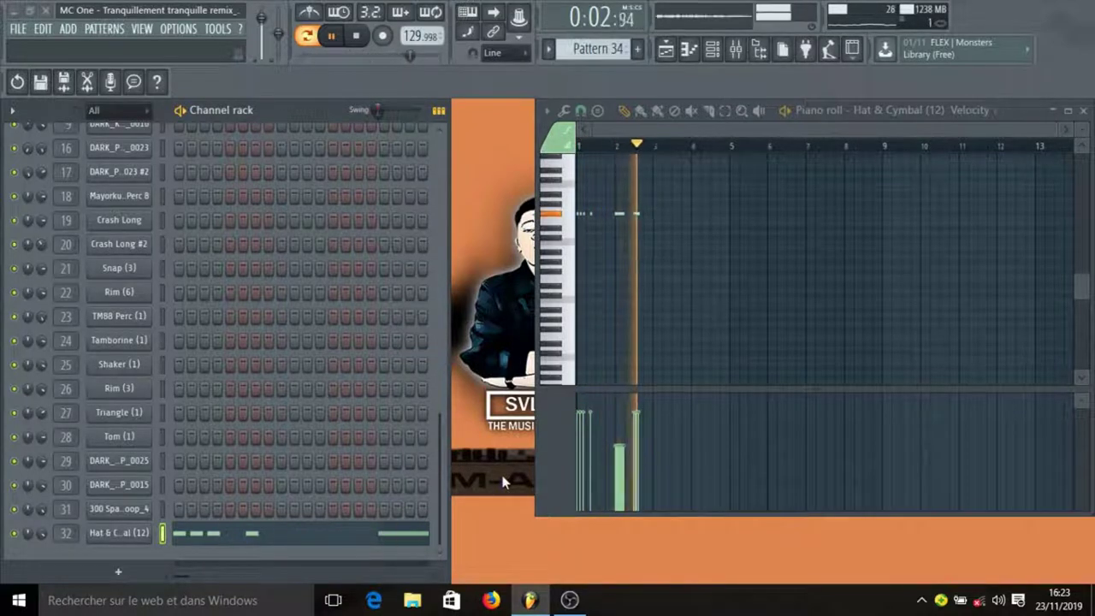
key("space")
key("F12")
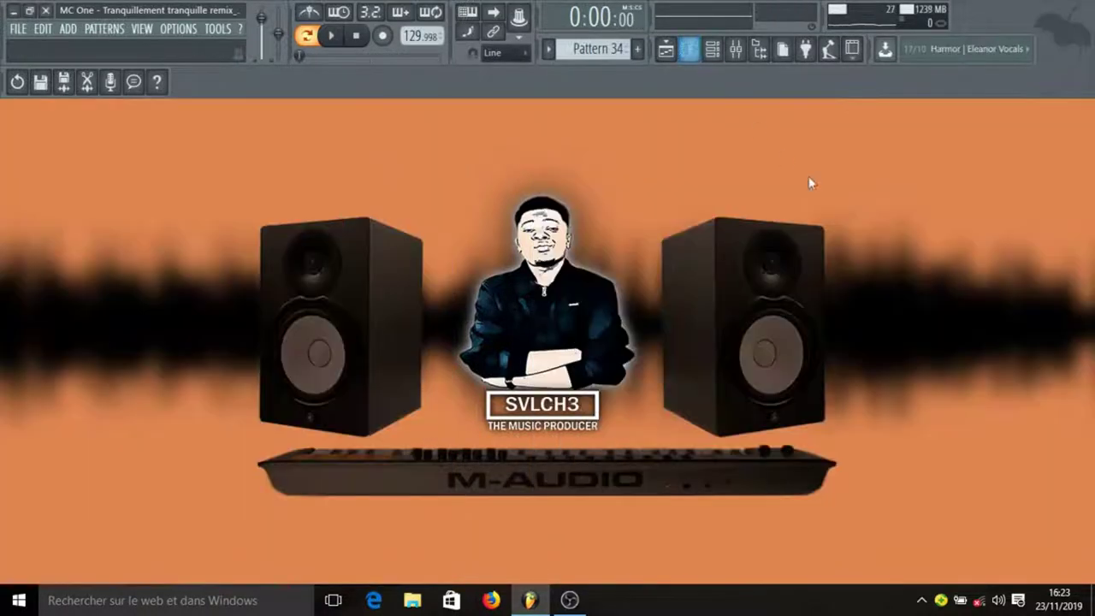